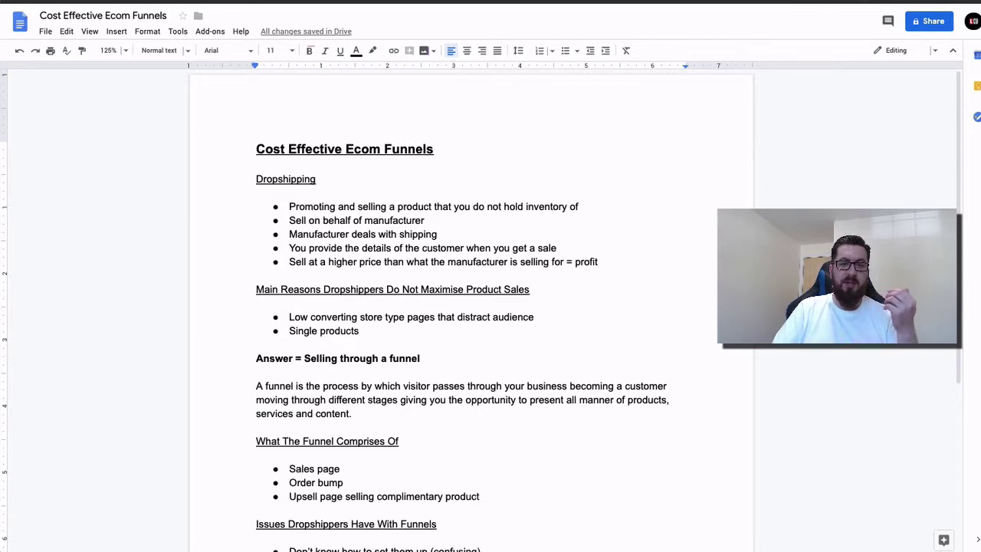
# - Bring up the HotDealsFirst Angry Mama Microwave Cleaner page, dismiss its cookie notice, and browse the listing
pyautogui.hotkey('ctrl', 'Tab')
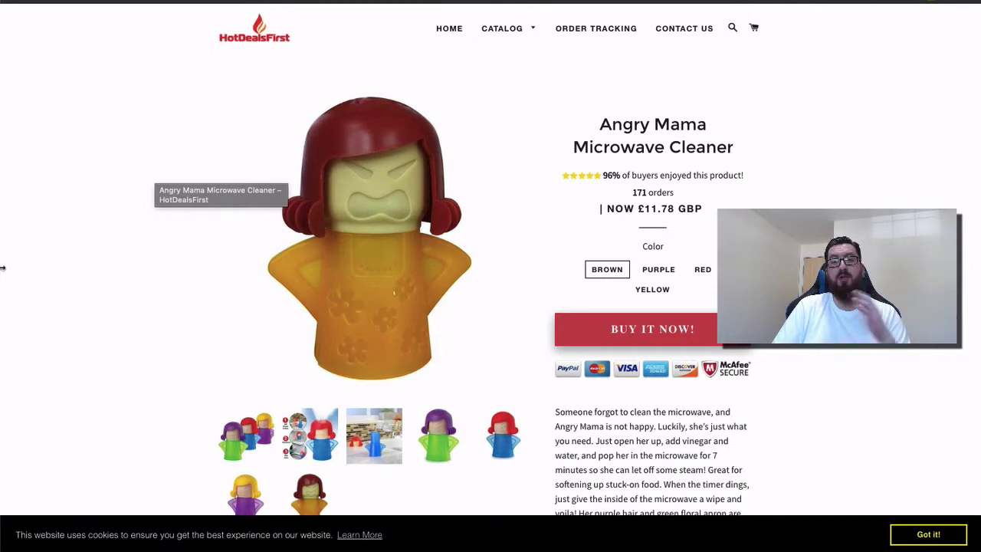
pyautogui.click(940, 534)
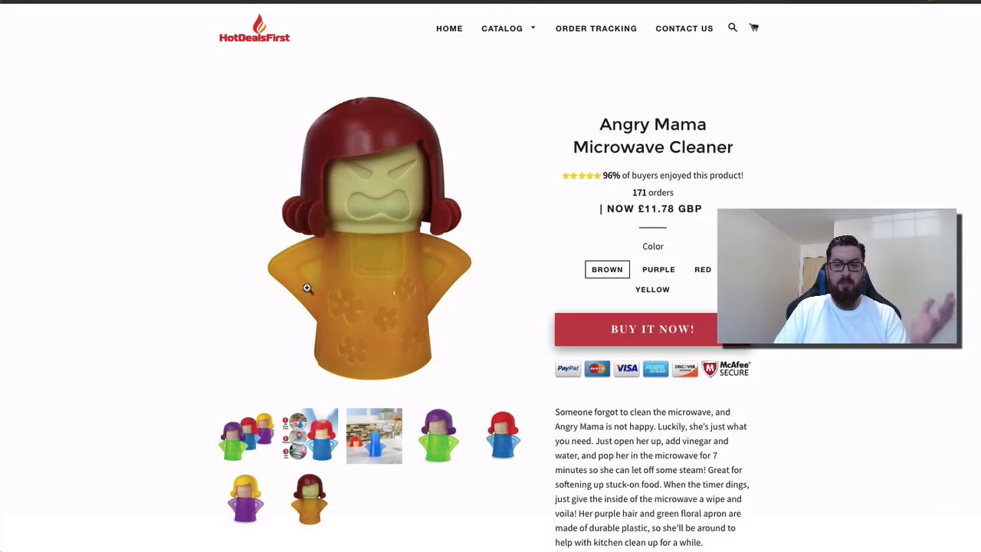
pyautogui.scroll(-2, 555, 263)
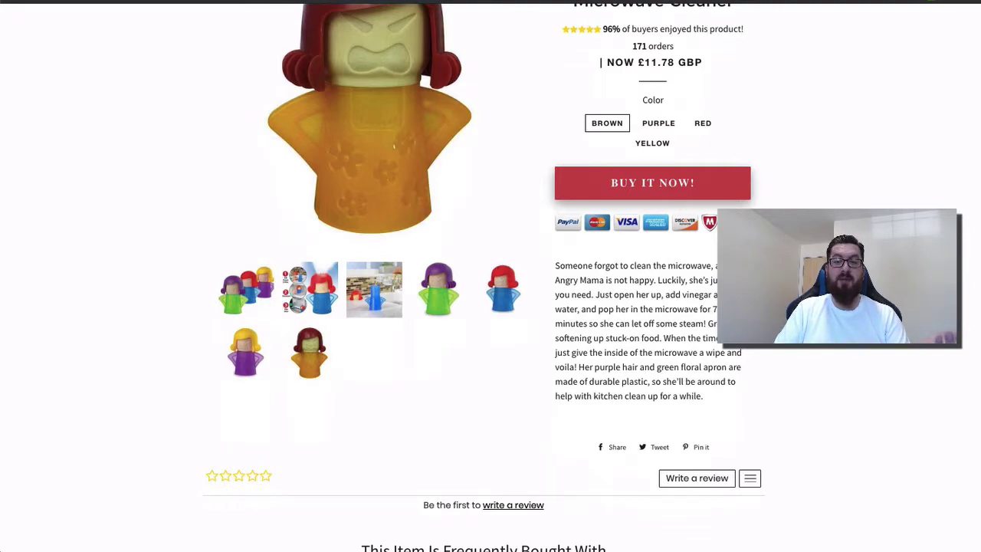
pyautogui.scroll(-10, 694, 322)
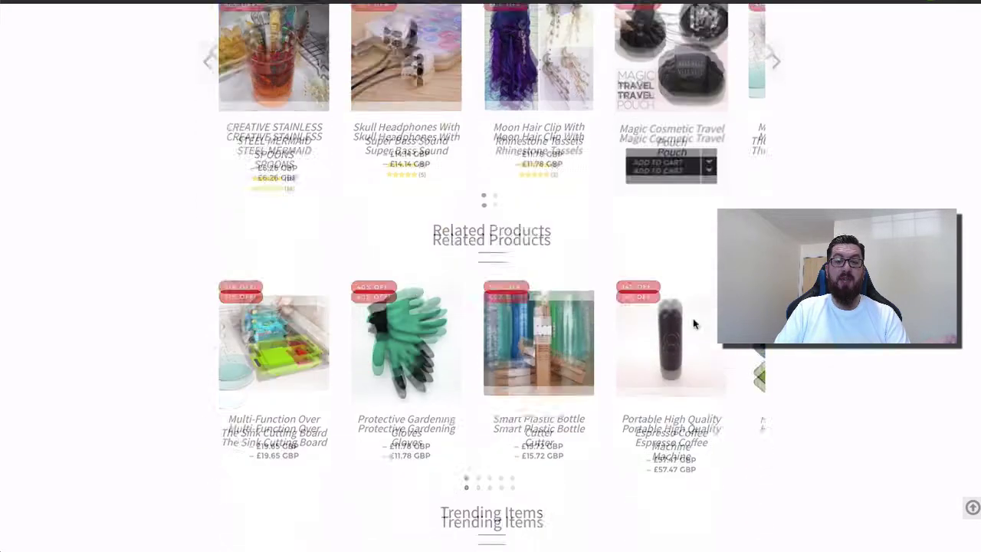
pyautogui.scroll(10, 694, 324)
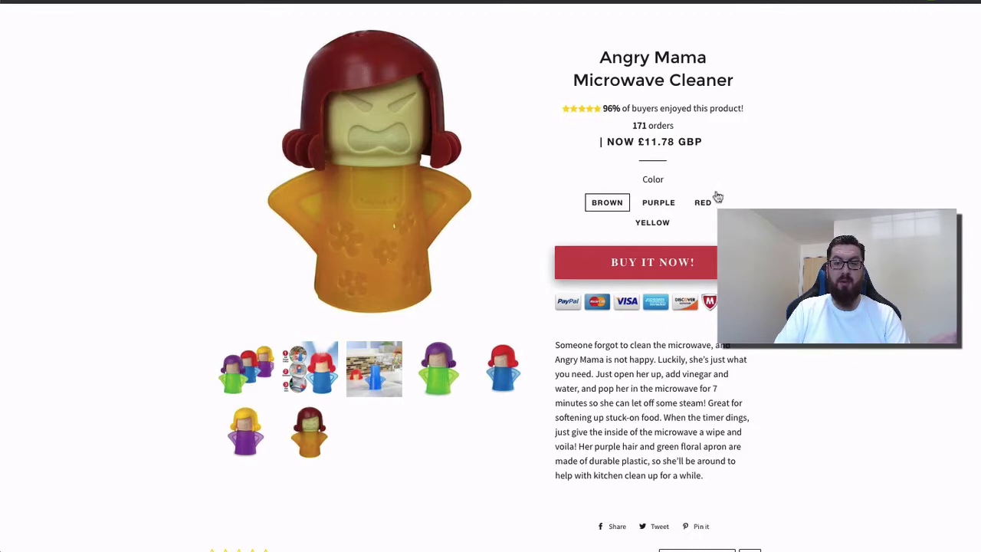
pyautogui.scroll(-3, 717, 196)
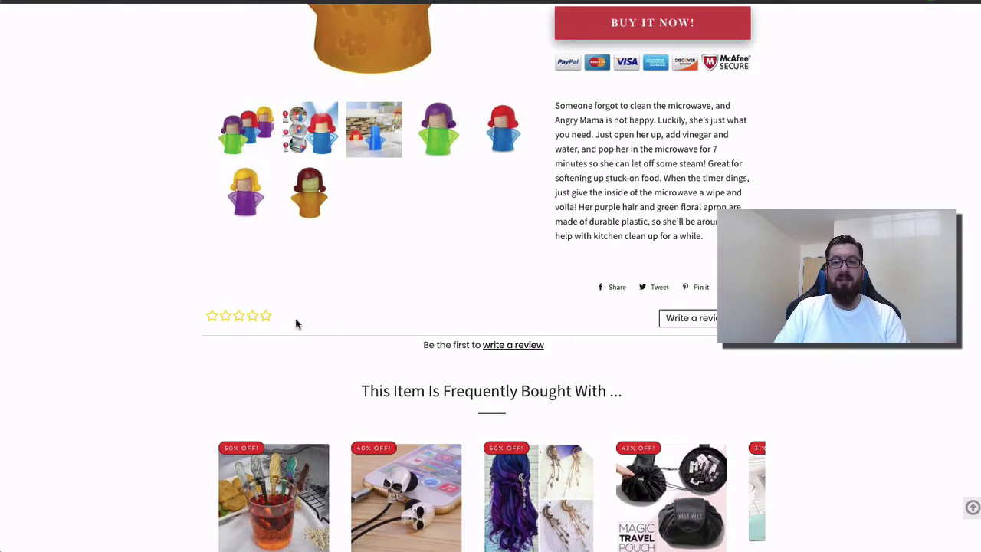
pyautogui.scroll(2, 297, 324)
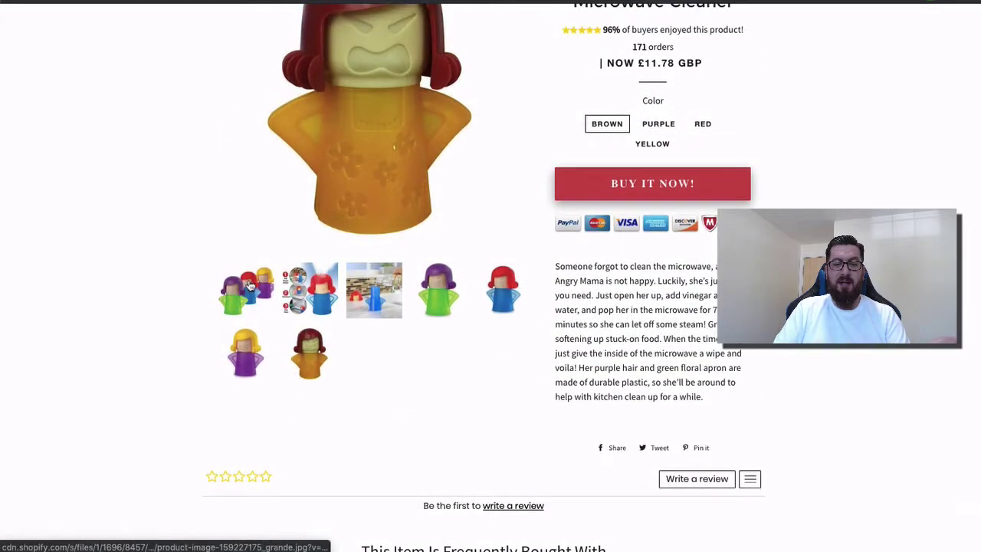
pyautogui.scroll(1, 473, 307)
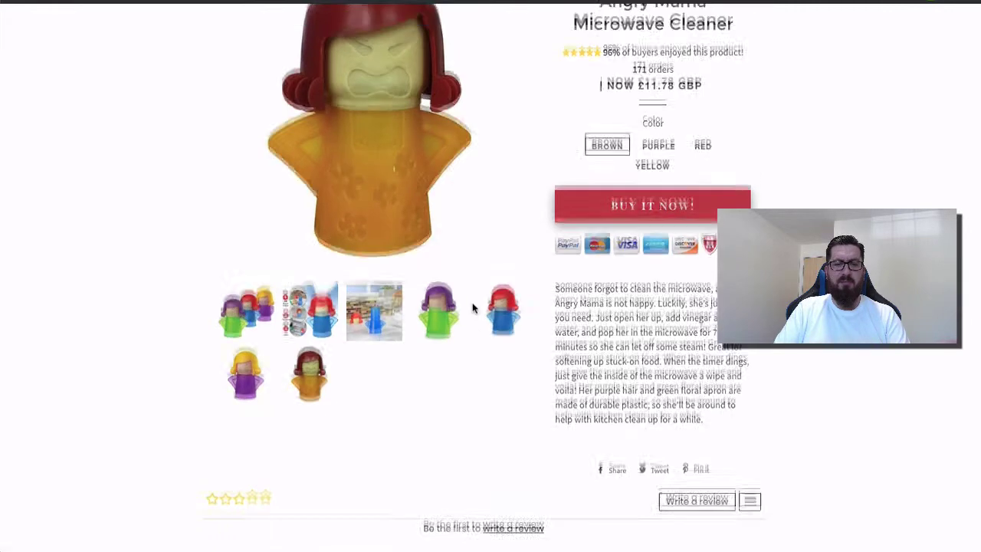
# - Show the purple-haired green Angry Mama photo in the product gallery
pyautogui.click(440, 317)
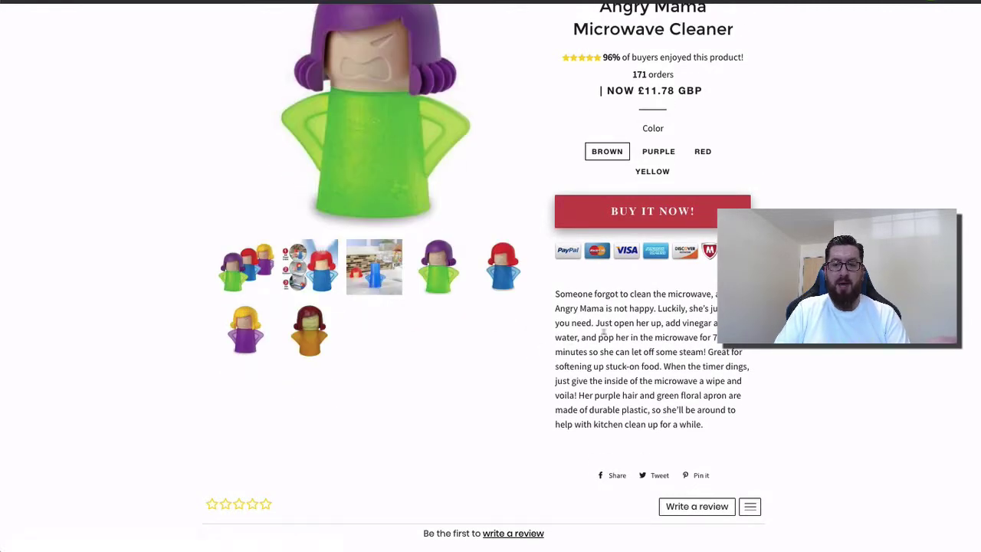
pyautogui.scroll(-3, 658, 333)
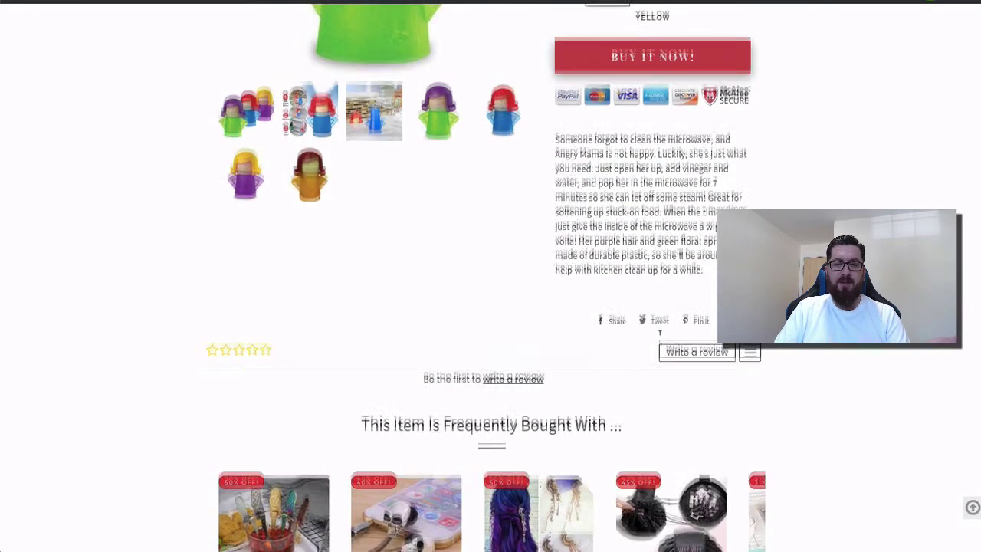
pyautogui.scroll(3, 658, 333)
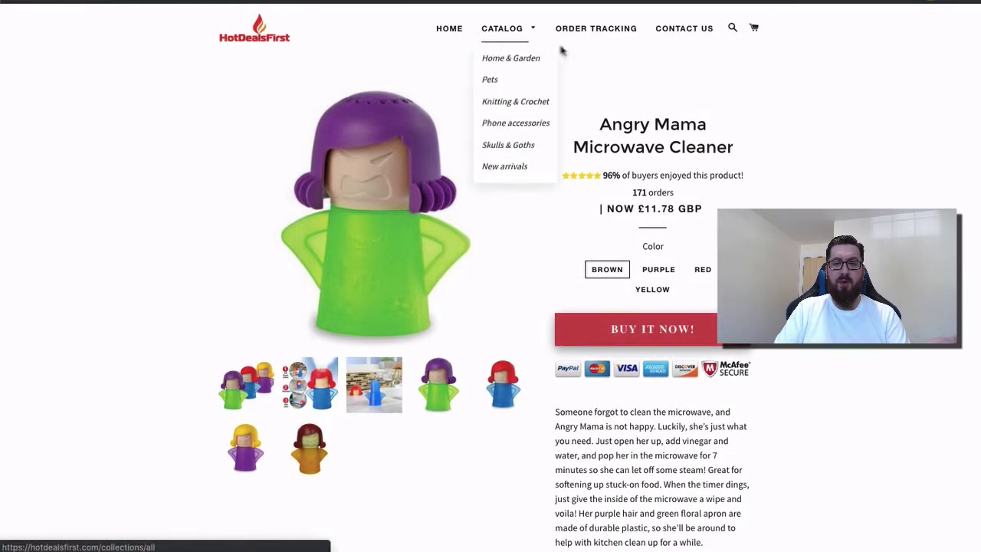
pyautogui.moveTo(498, 29)
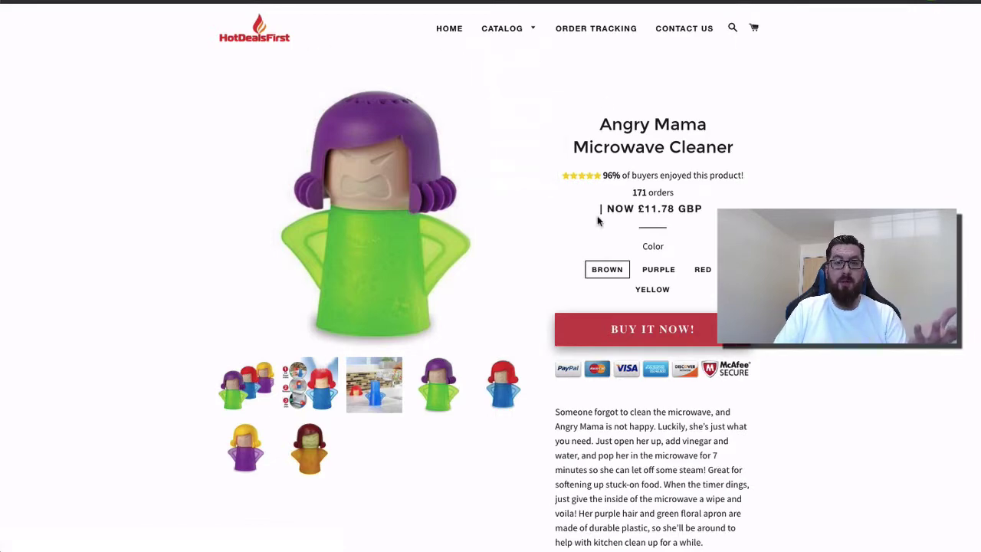
pyautogui.scroll(-7, 597, 218)
pyautogui.scroll(-1, 595, 227)
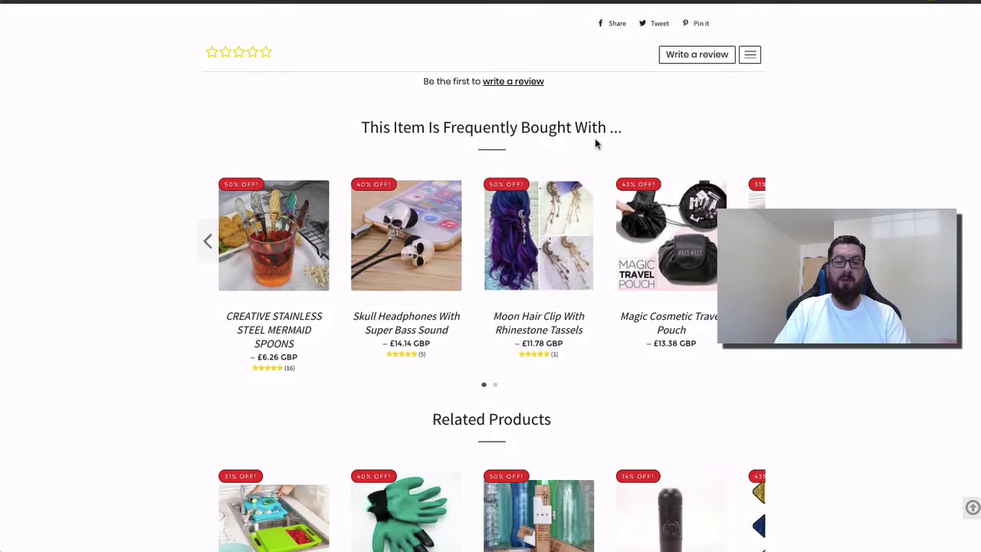
pyautogui.scroll(6, 421, 281)
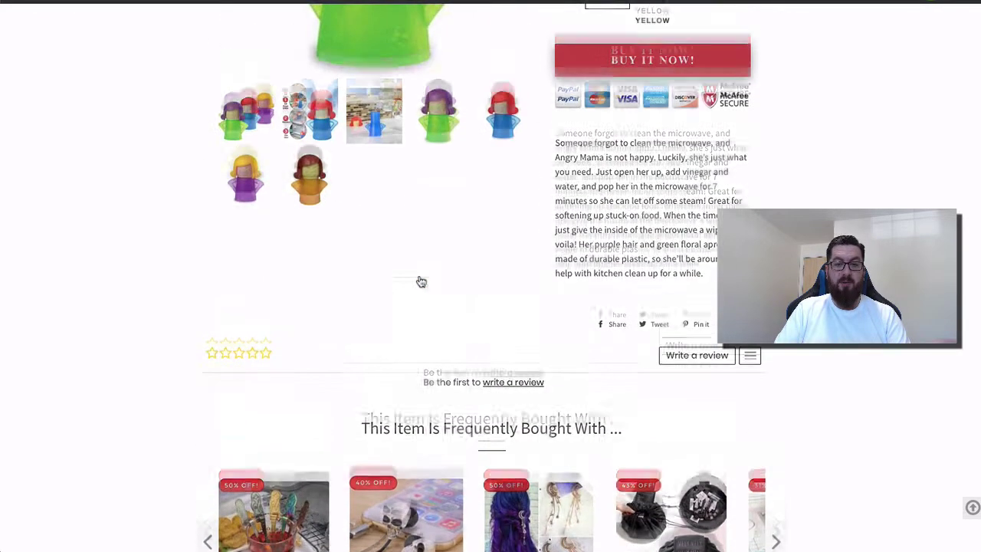
pyautogui.scroll(-4, 361, 119)
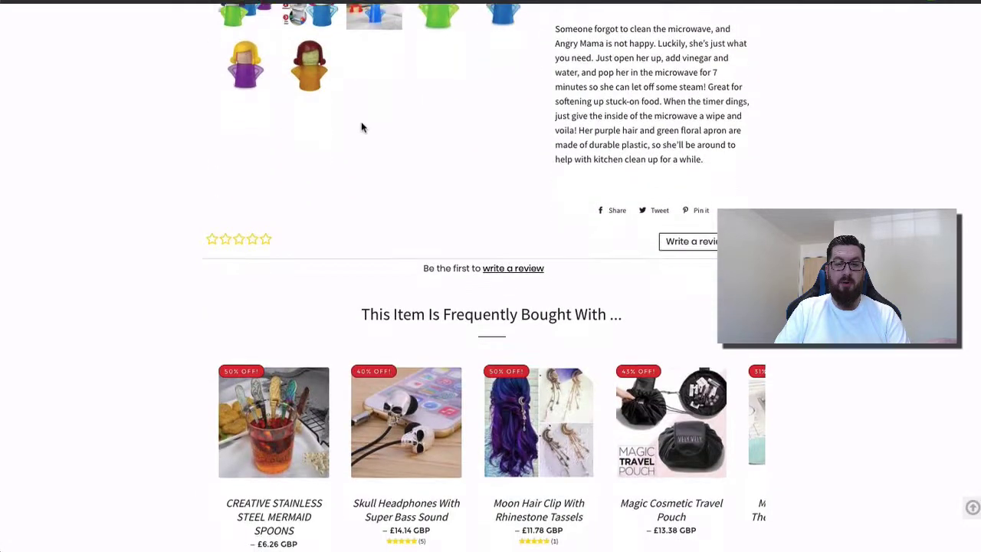
pyautogui.scroll(-2, 421, 381)
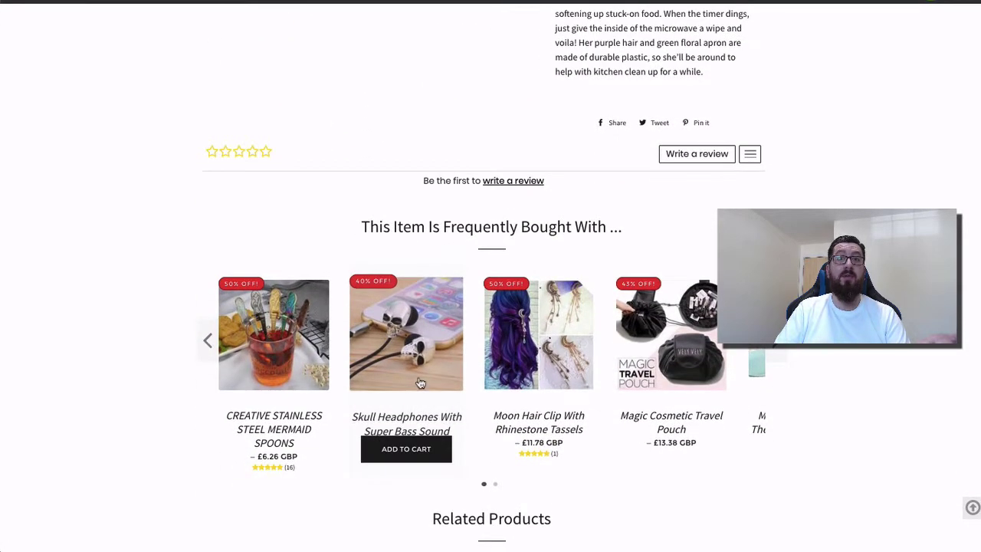
pyautogui.scroll(-3, 422, 381)
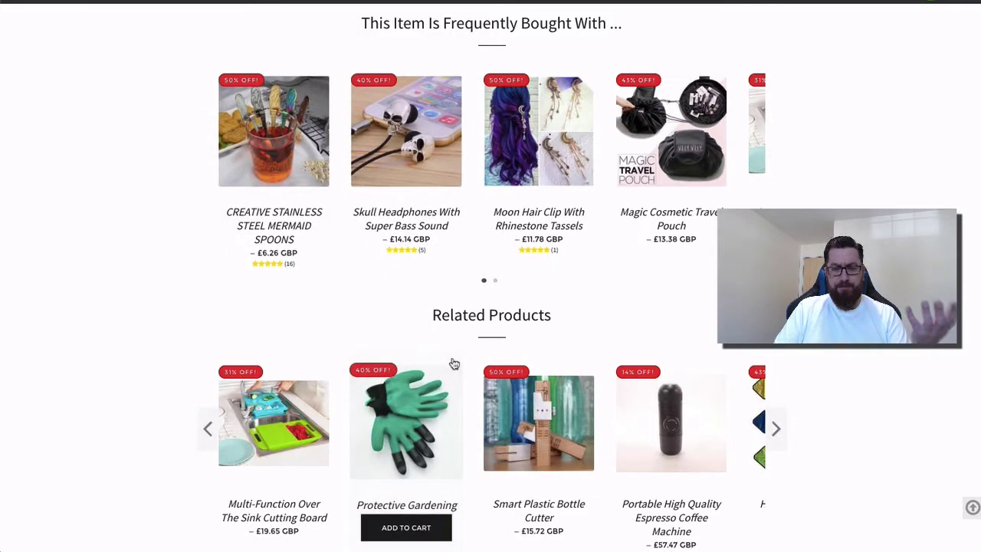
pyautogui.scroll(-5, 393, 328)
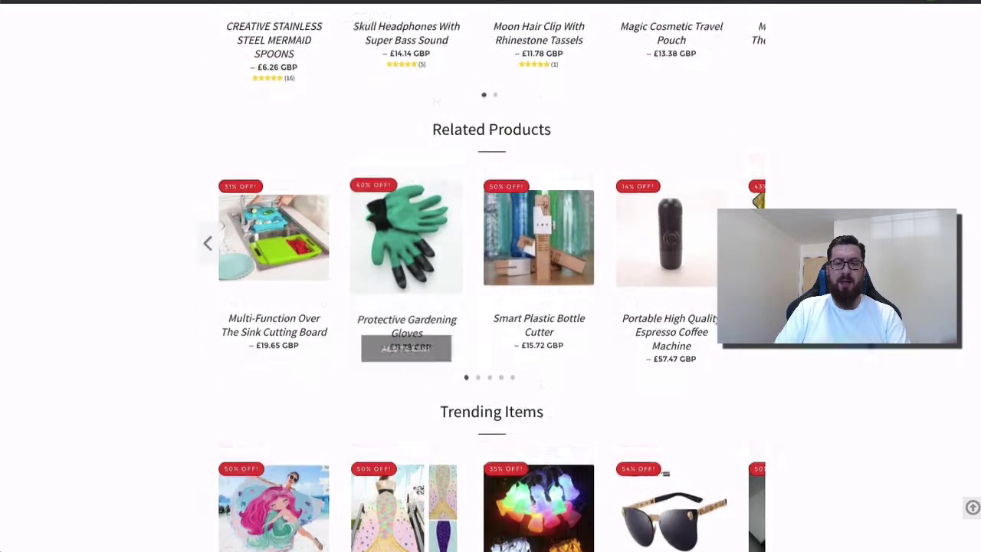
pyautogui.scroll(6, 795, 365)
pyautogui.scroll(-3, 469, 327)
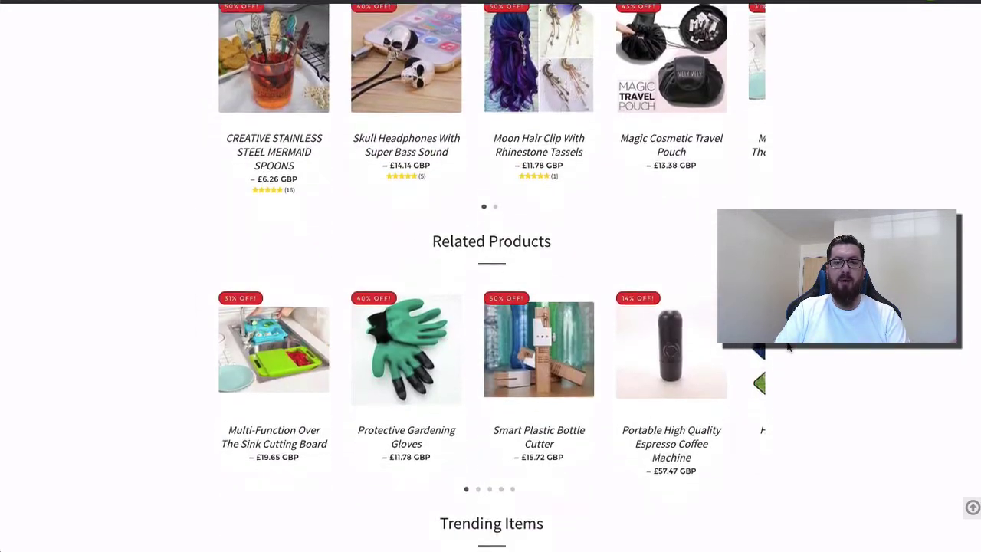
pyautogui.moveTo(518, 352)
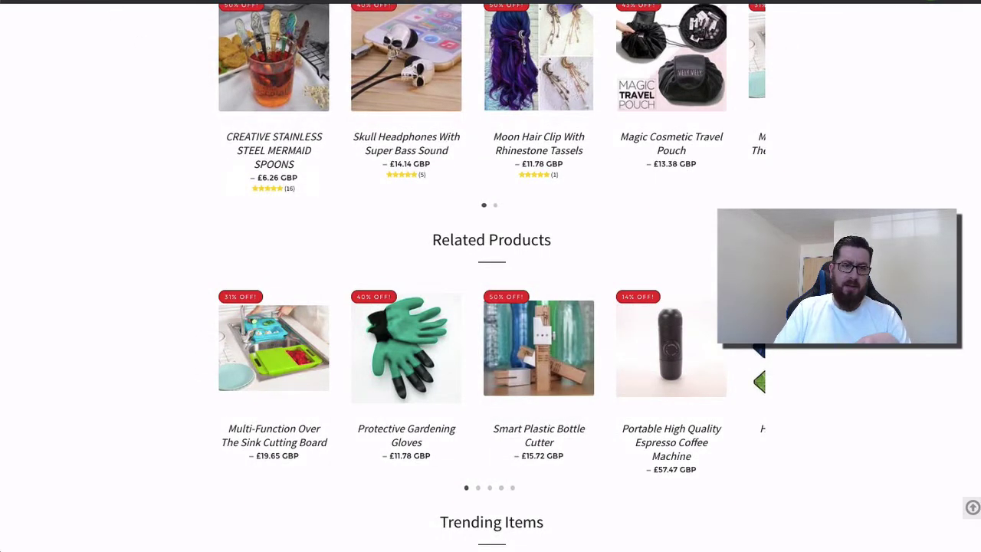
# - Return to the Cost Effective Ecom Funnels notes in Google Docs and scroll down through them
pyautogui.hotkey('ctrl', 'Tab')
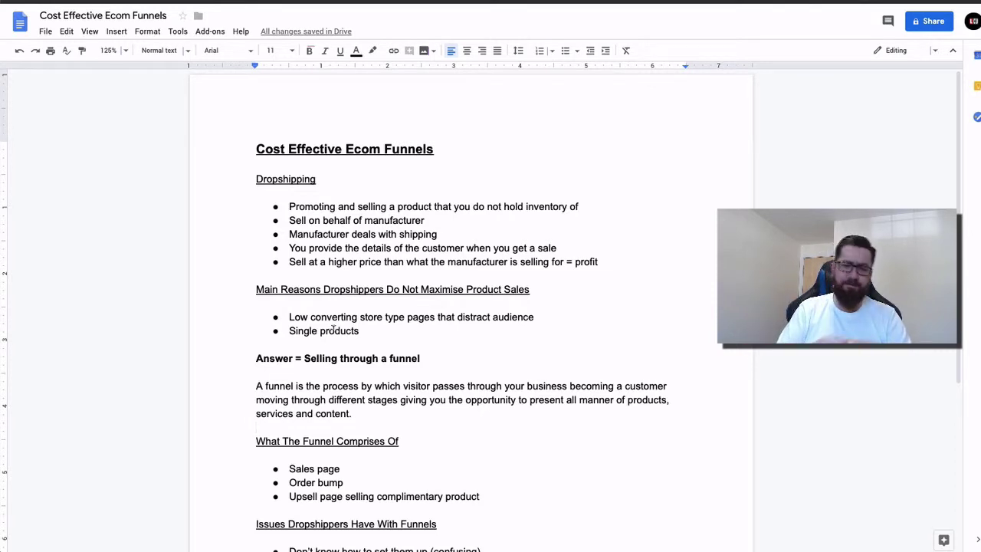
pyautogui.scroll(-1, 434, 303)
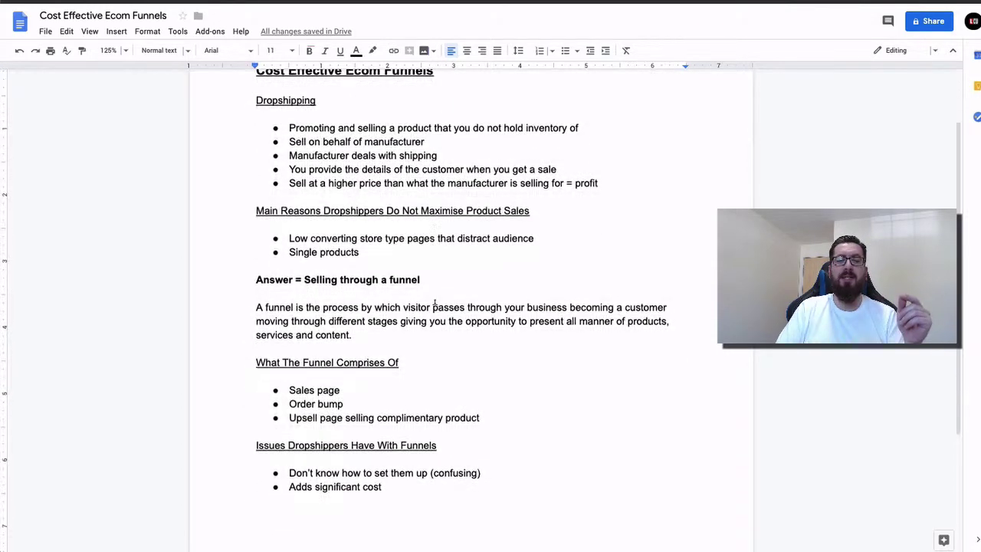
pyautogui.scroll(-1, 439, 303)
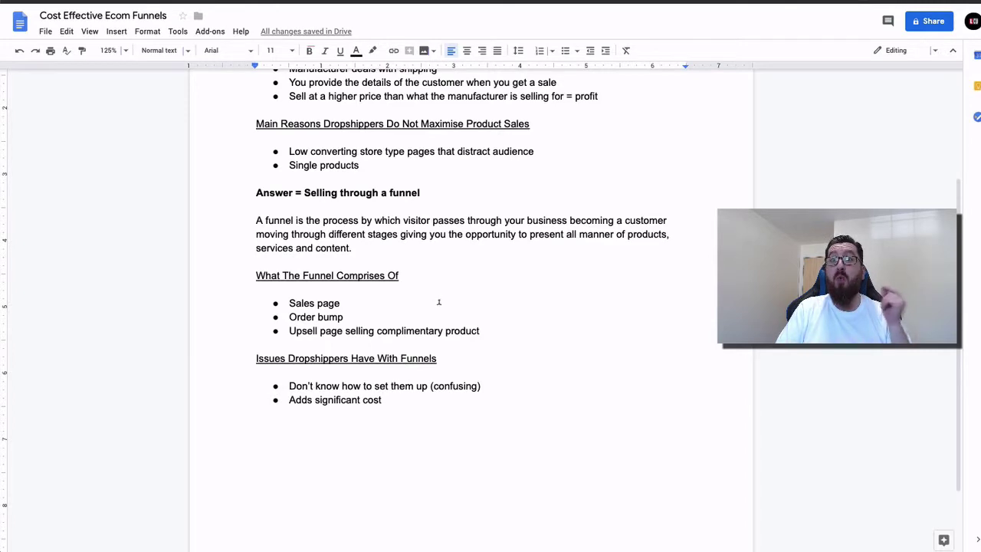
pyautogui.scroll(-1, 439, 303)
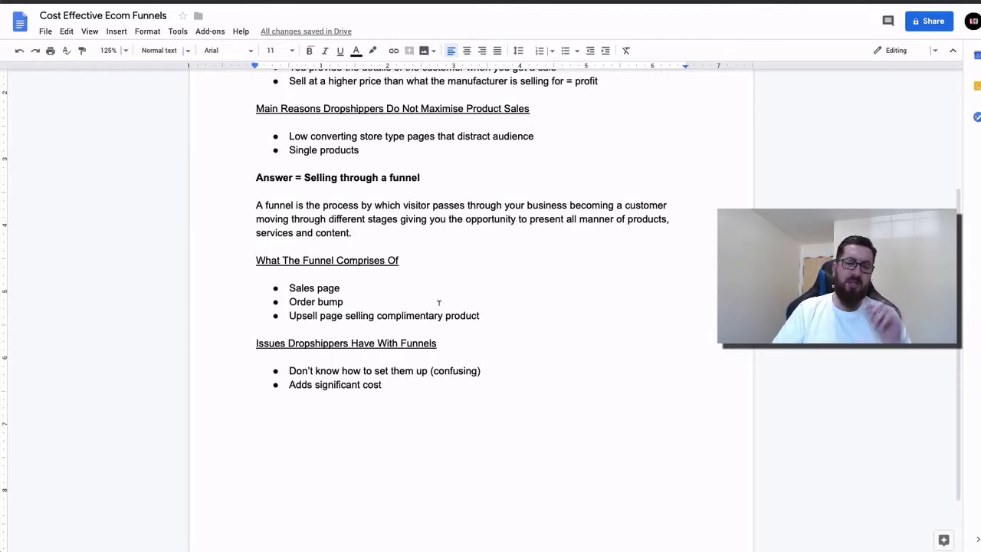
pyautogui.scroll(-3, 439, 302)
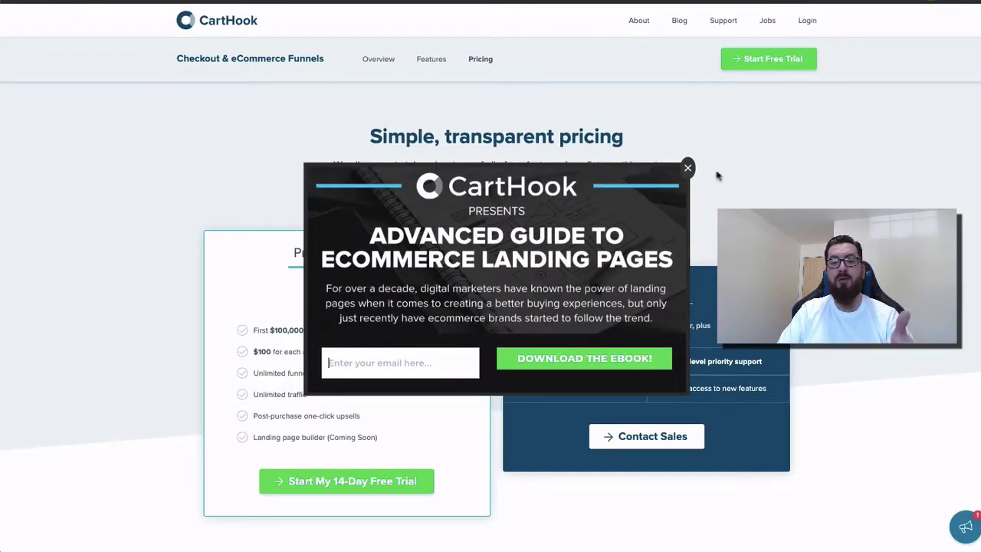
# - Close CartHook's ecommerce landing pages ebook pop-up
pyautogui.click(686, 167)
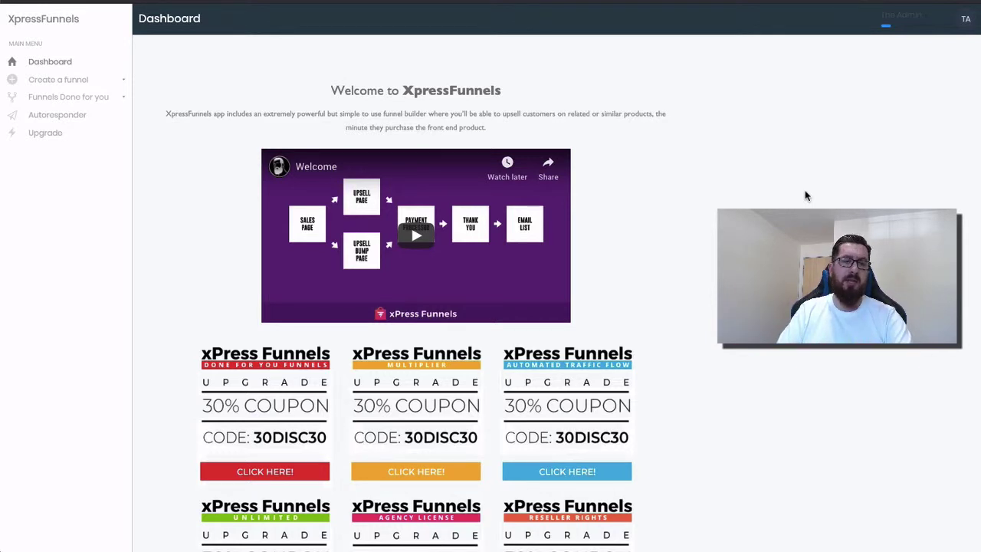
# - From List All Funnels, create a funnel named 'Demo For Video' and open it
pyautogui.click(59, 79)
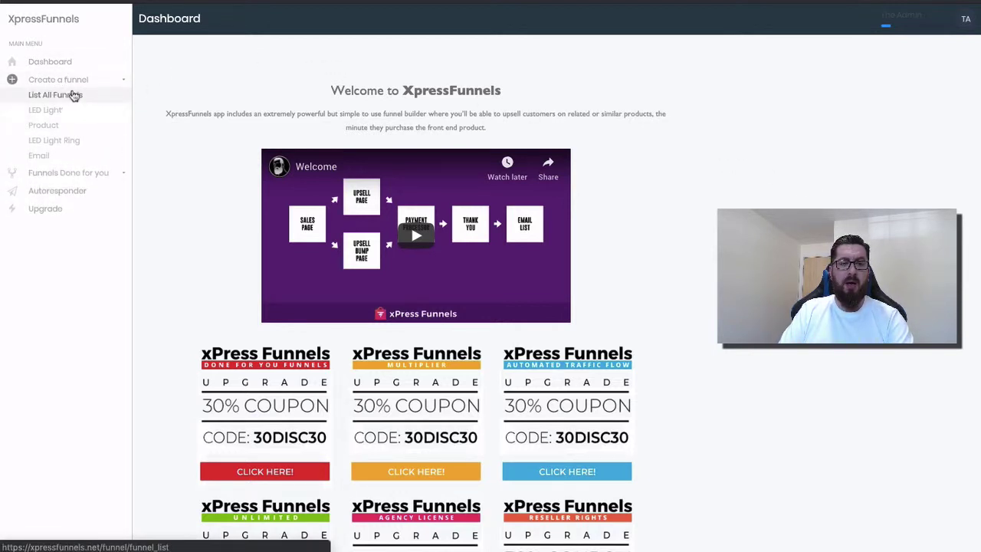
pyautogui.click(76, 94)
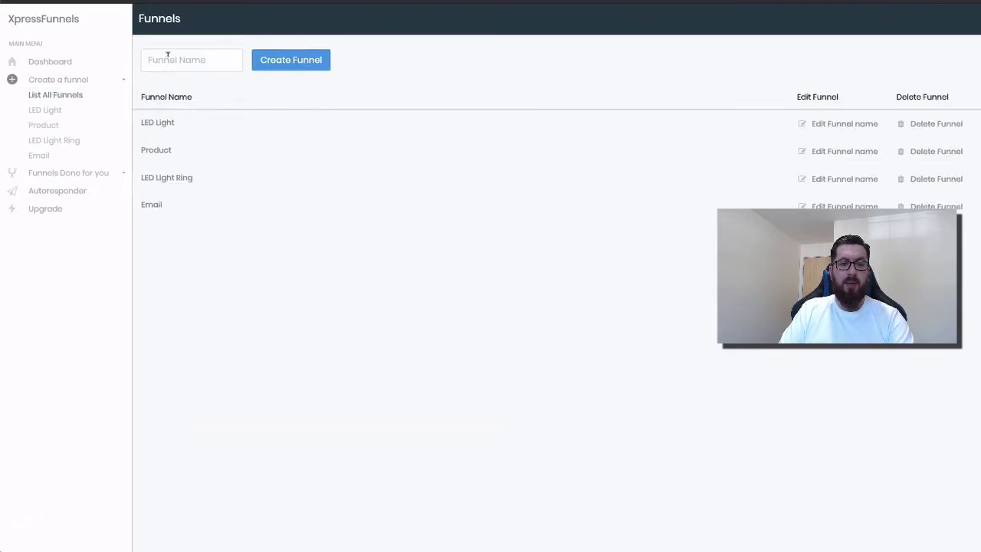
pyautogui.click(167, 53)
pyautogui.write('Demo')
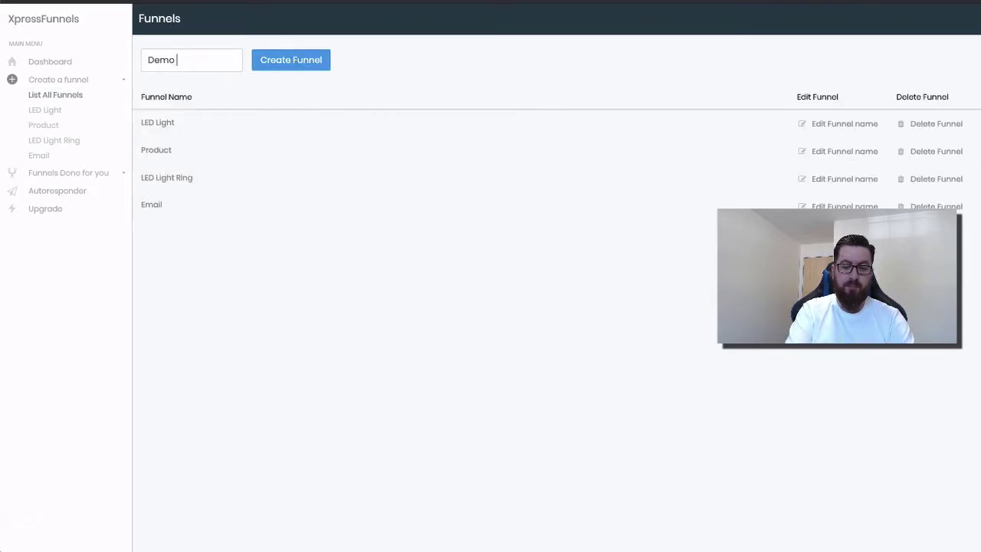
pyautogui.write(' For you')
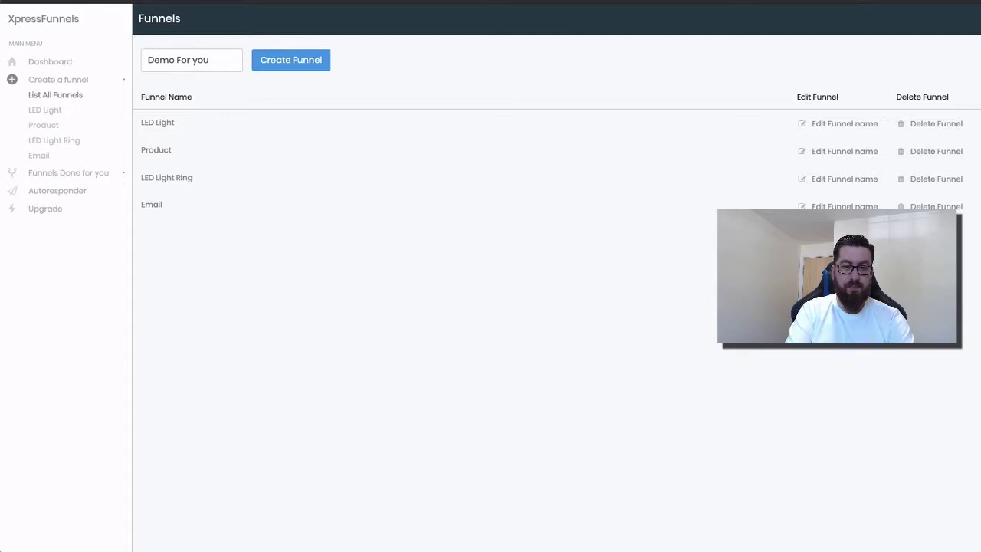
pyautogui.press('BackSpace')
pyautogui.press('BackSpace')
pyautogui.press('BackSpace')
pyautogui.write('video')
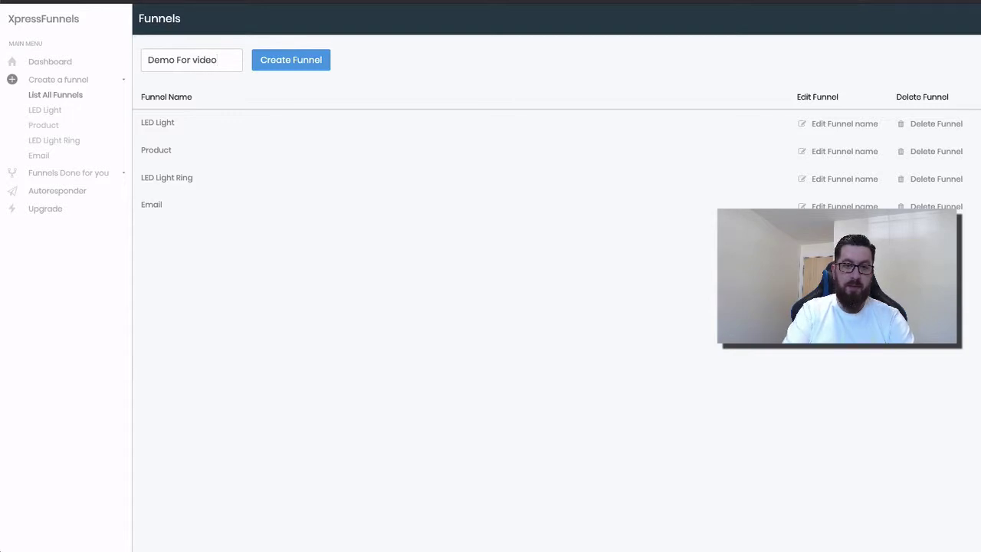
pyautogui.click(311, 66)
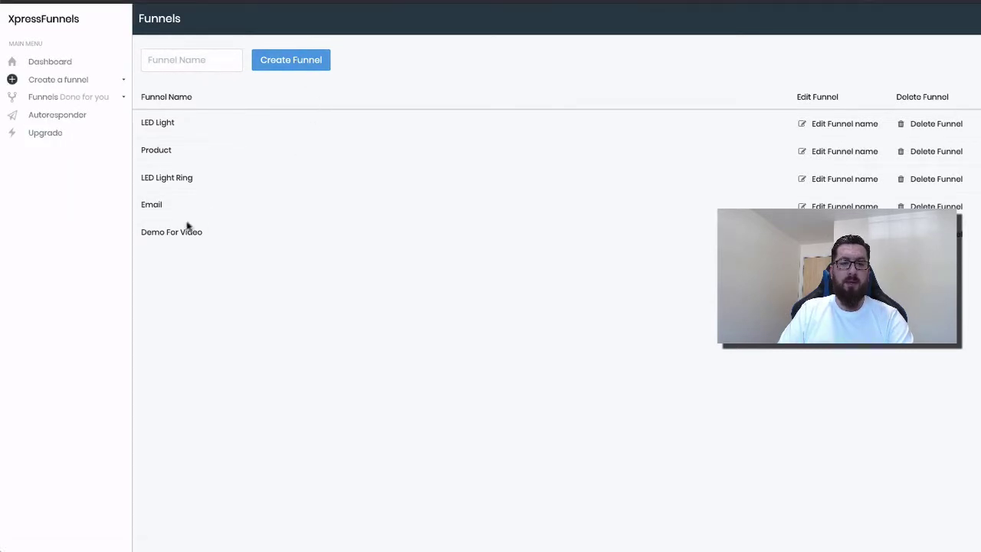
pyautogui.click(175, 234)
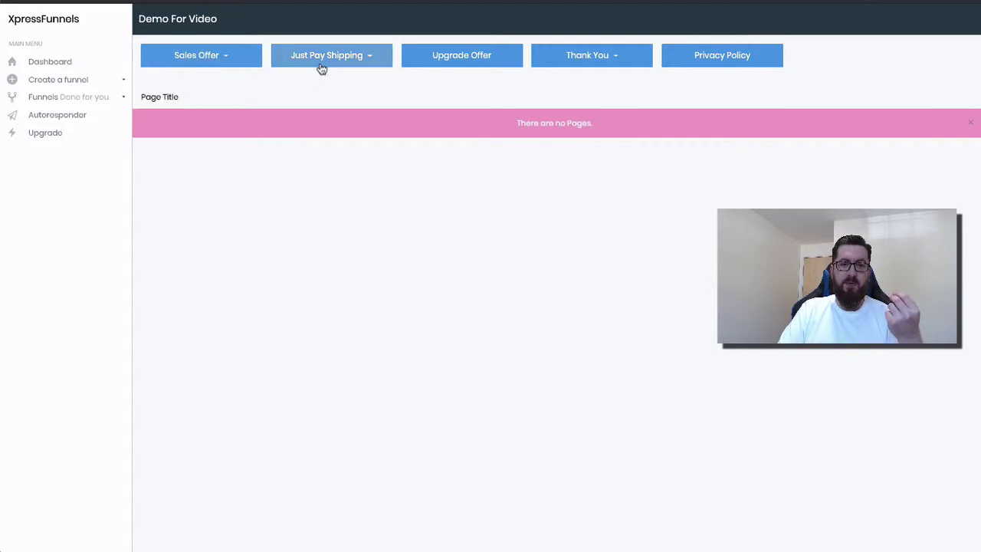
# - Show the Sales Offer page templates, including Free Shipping Page Video
pyautogui.click(239, 64)
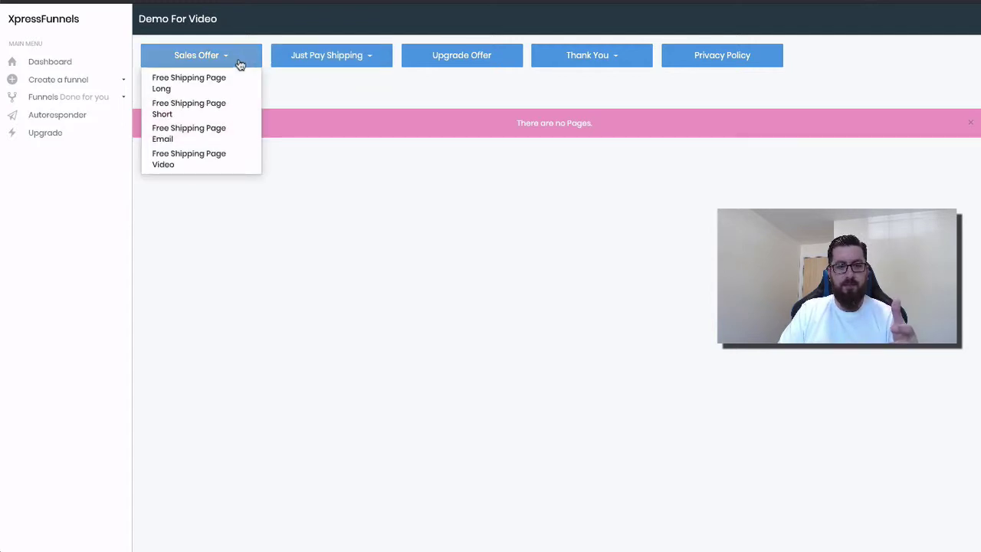
# - Add a Free Shipping Page Video sales page titled 'Demo page'
pyautogui.click(192, 168)
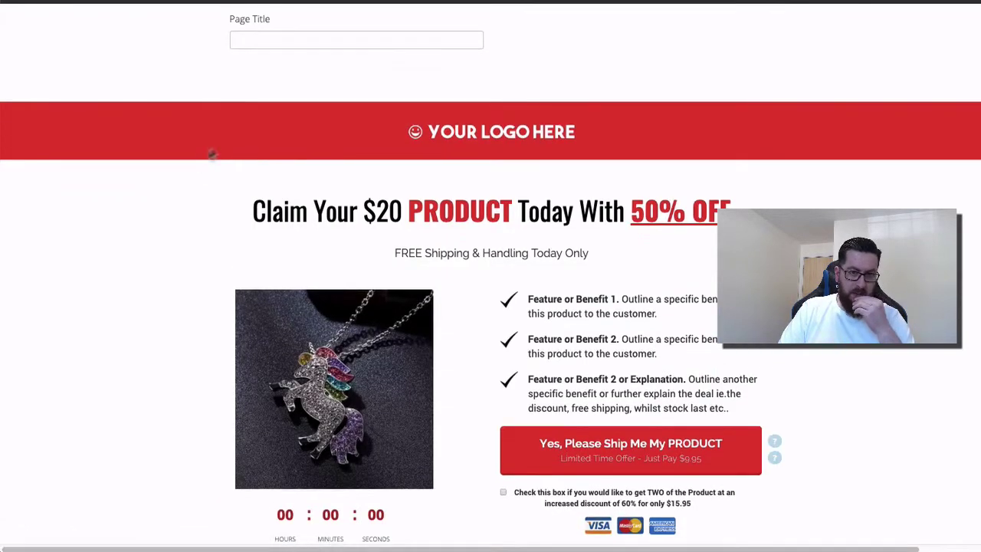
pyautogui.click(309, 42)
pyautogui.write('DEmo')
pyautogui.press('BackSpace')
pyautogui.press('BackSpace')
pyautogui.press('BackSpace')
pyautogui.write('emo')
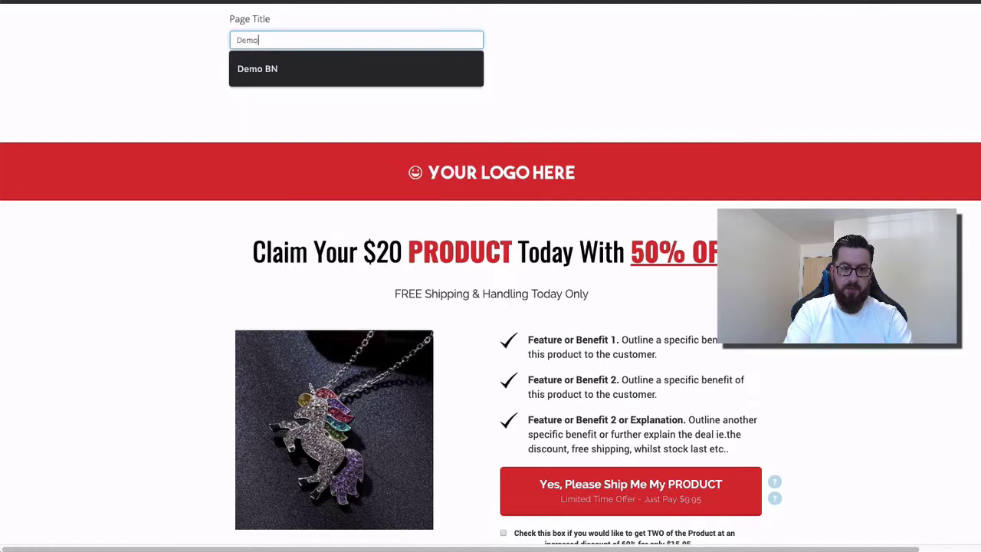
pyautogui.write(' page')
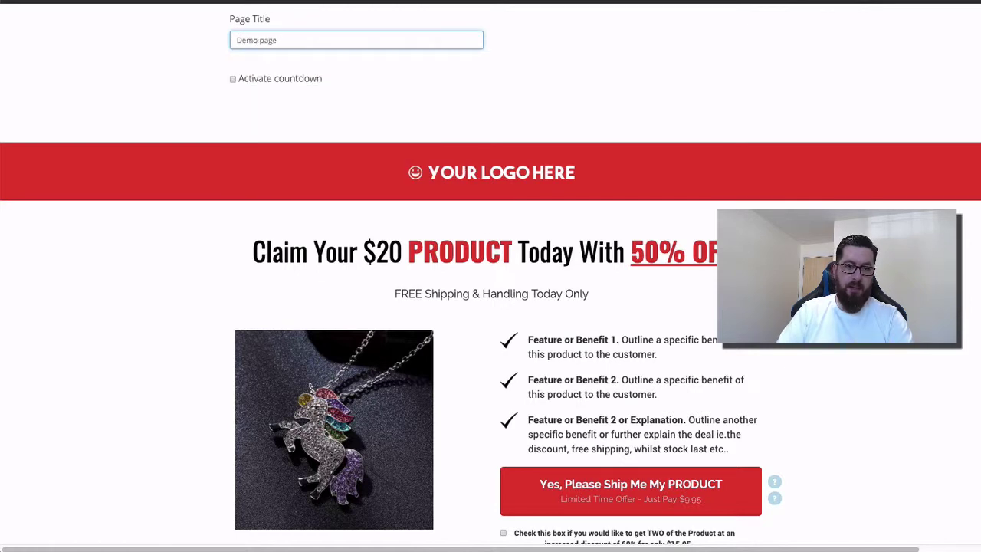
# - Activate the countdown ending 31 May 2019 at hour 19, minute 0
pyautogui.click(232, 79)
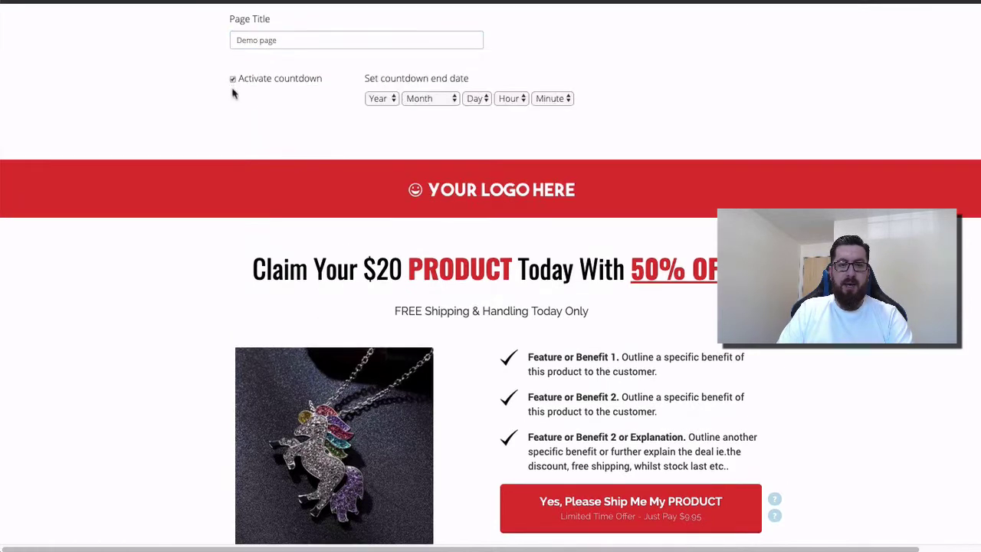
pyautogui.click(382, 100)
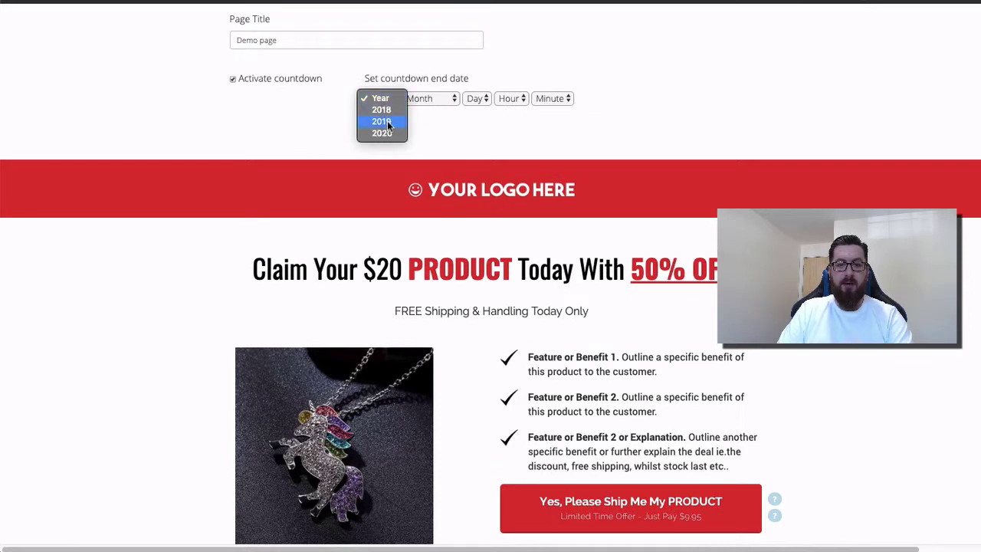
pyautogui.click(387, 123)
pyautogui.click(433, 99)
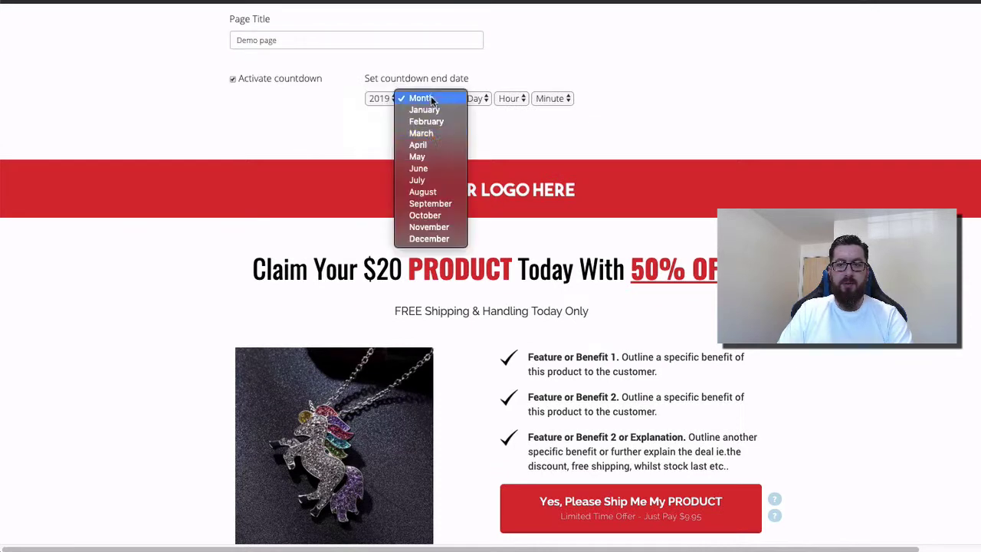
pyautogui.click(426, 156)
pyautogui.click(475, 100)
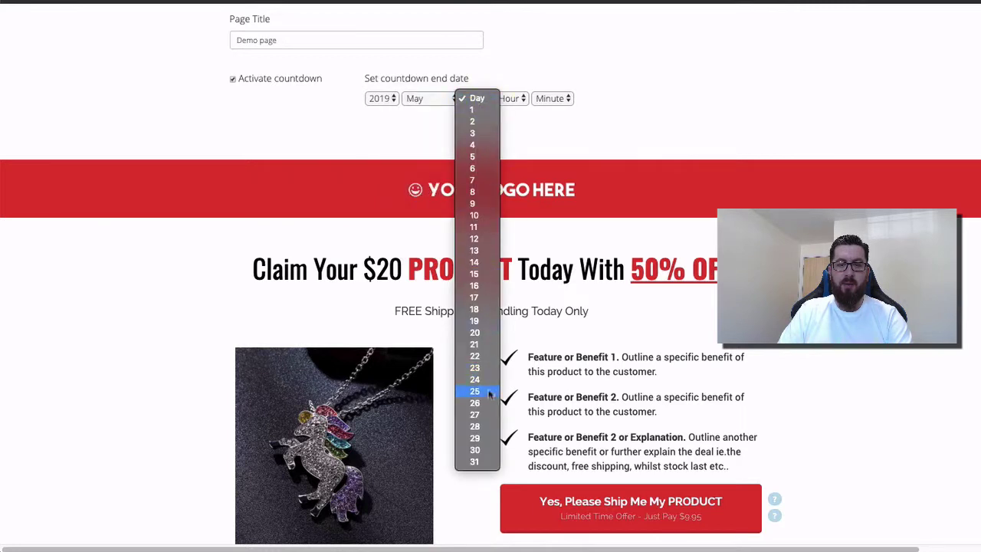
pyautogui.click(477, 461)
pyautogui.click(512, 100)
pyautogui.click(507, 320)
pyautogui.click(552, 98)
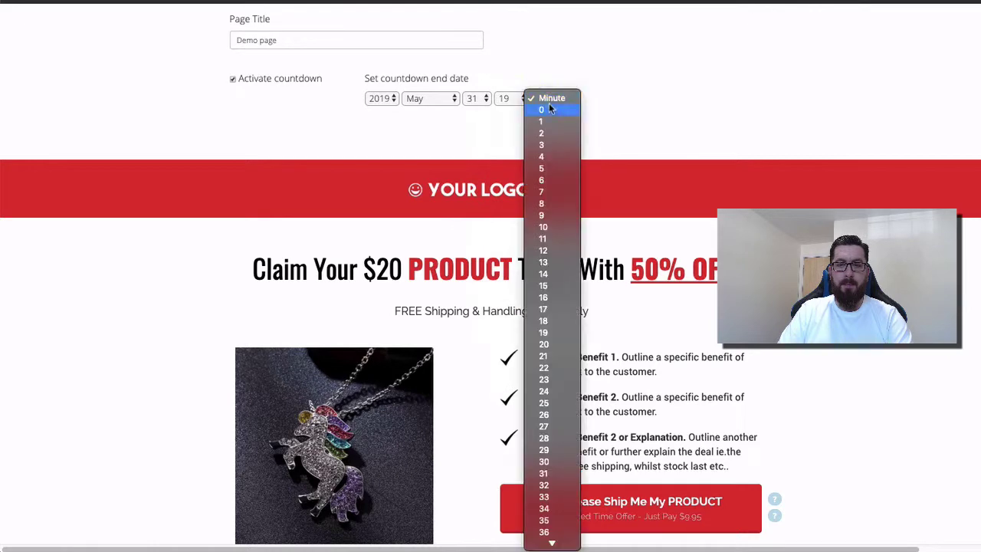
pyautogui.click(548, 123)
pyautogui.scroll(-2, 512, 154)
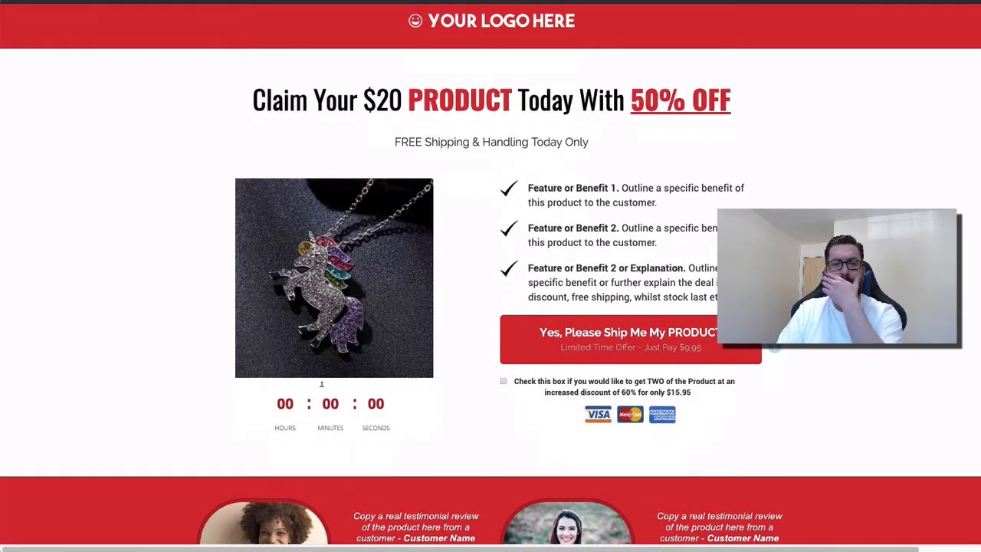
pyautogui.scroll(1, 360, 354)
pyautogui.scroll(-10, 359, 353)
pyautogui.scroll(-3, 364, 350)
pyautogui.scroll(5, 364, 350)
pyautogui.scroll(6, 364, 350)
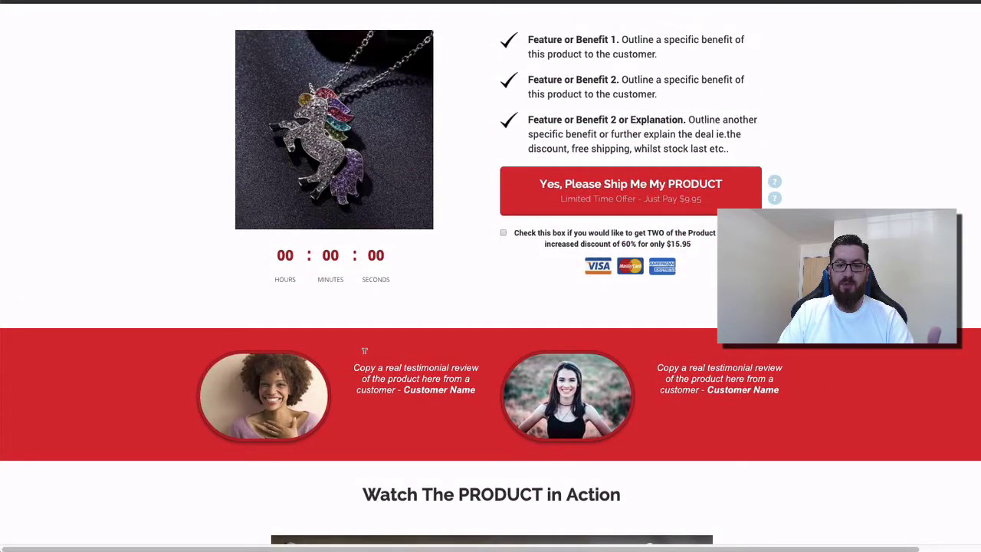
pyautogui.scroll(-2, 364, 350)
pyautogui.scroll(3, 365, 349)
pyautogui.scroll(3, 366, 346)
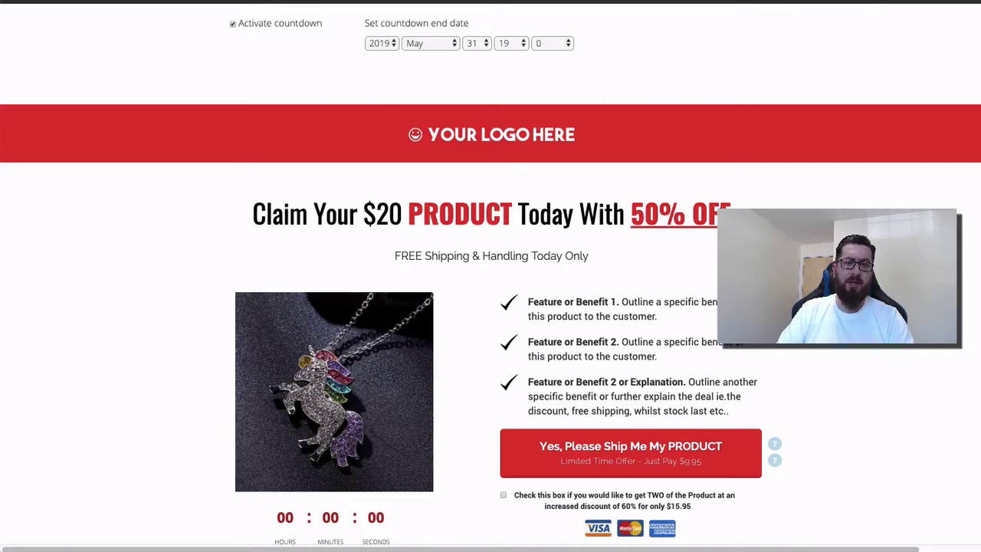
pyautogui.scroll(-1, 495, 164)
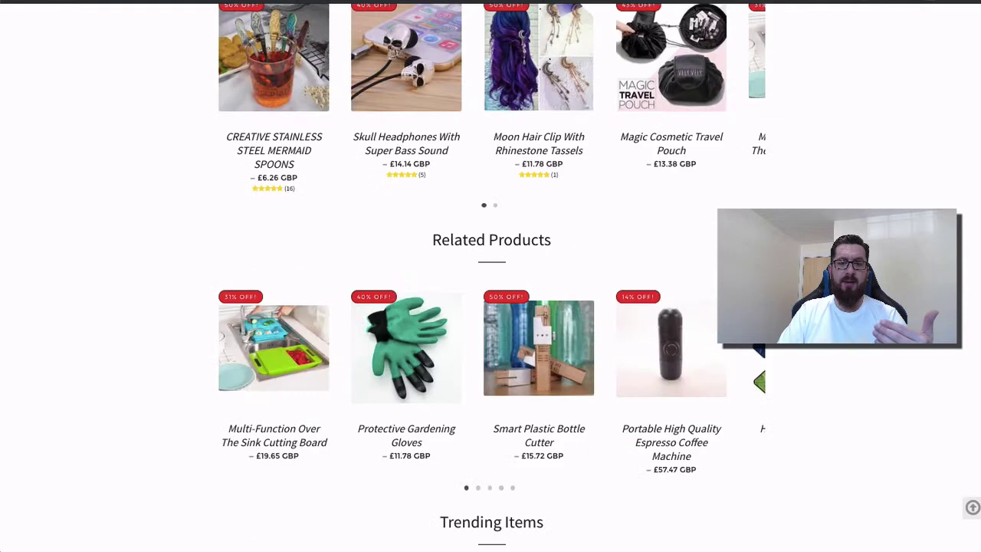
pyautogui.scroll(15, 490, 276)
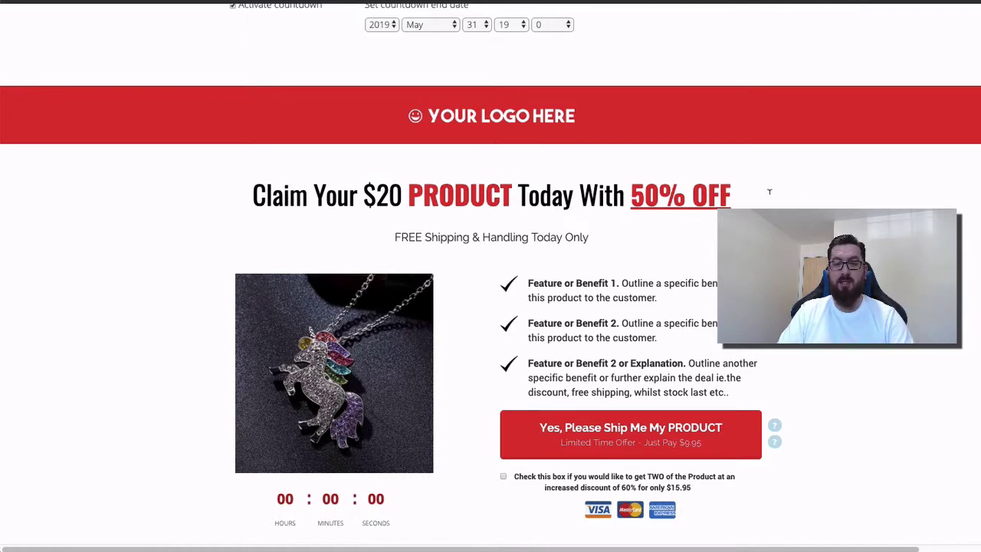
pyautogui.scroll(-1, 769, 191)
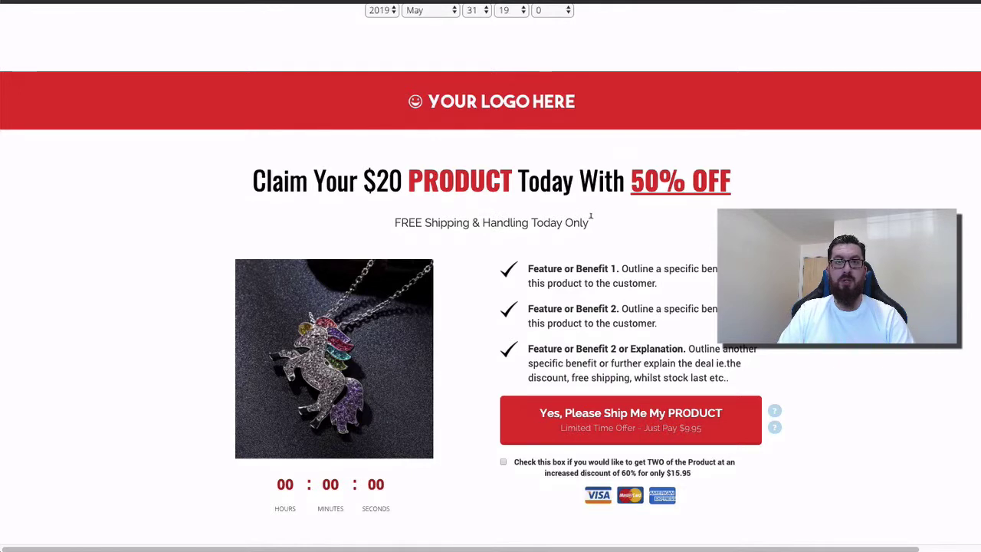
pyautogui.scroll(-1, 588, 222)
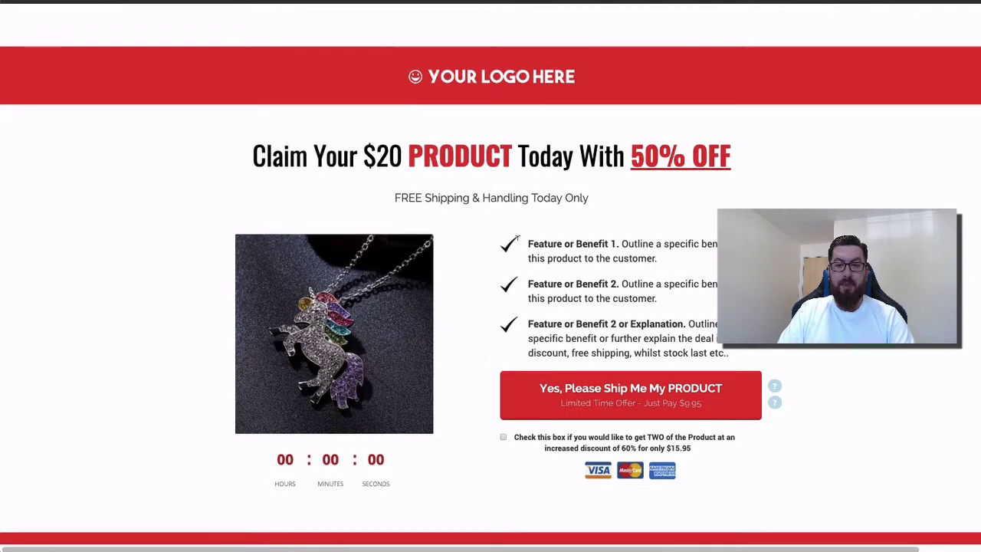
# - Scroll through the Demo sales page, past the TWO-at-60%-off checkbox offer
pyautogui.scroll(2, 705, 314)
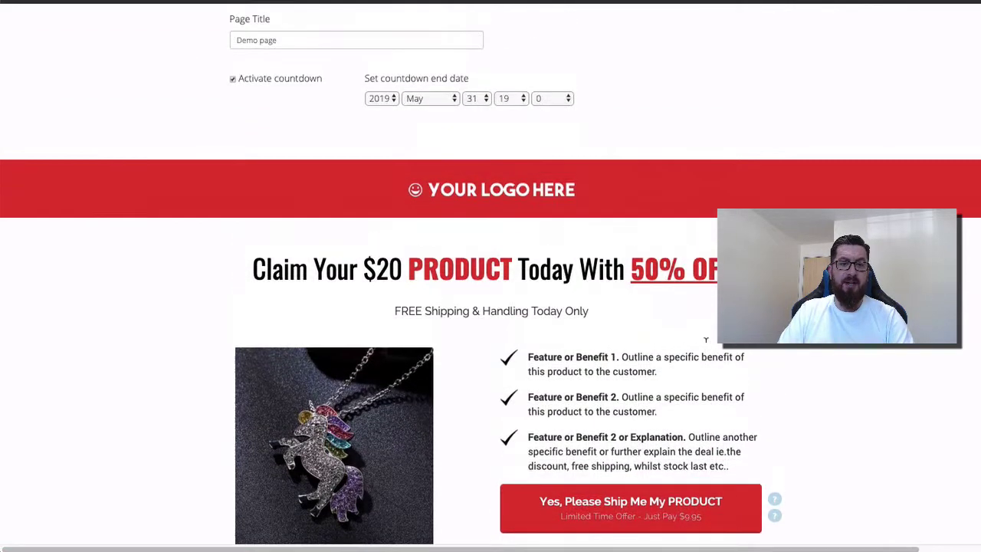
pyautogui.scroll(-3, 392, 145)
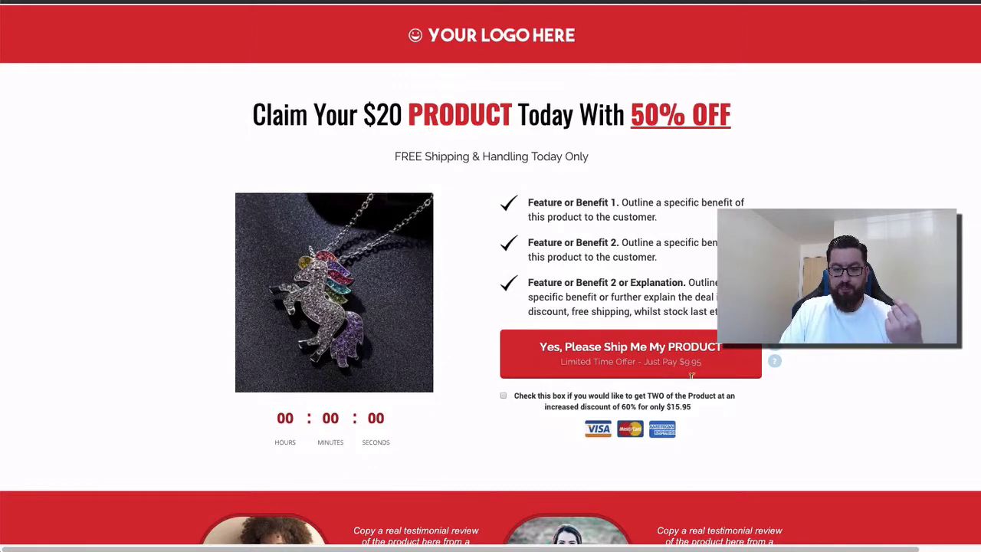
pyautogui.scroll(-1, 631, 381)
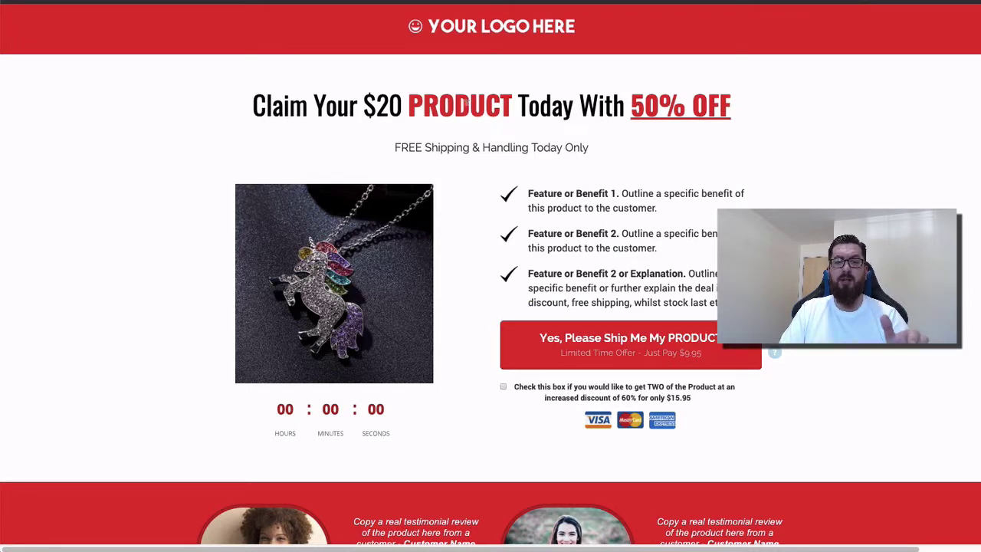
# - Replace PRODUCT with NECKLACE and 50% with 60% in the sales page headline
pyautogui.doubleClick(466, 102)
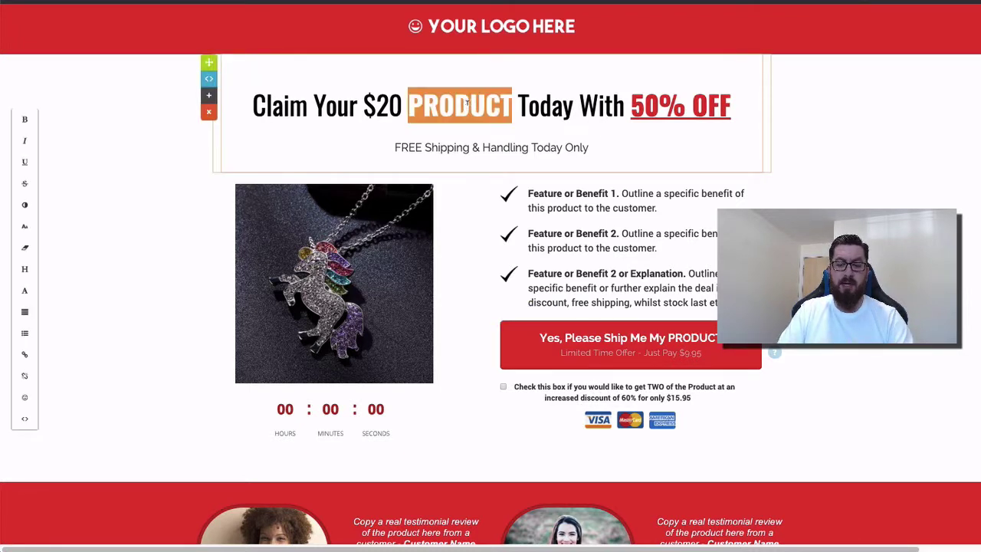
pyautogui.write('NECKLACEC')
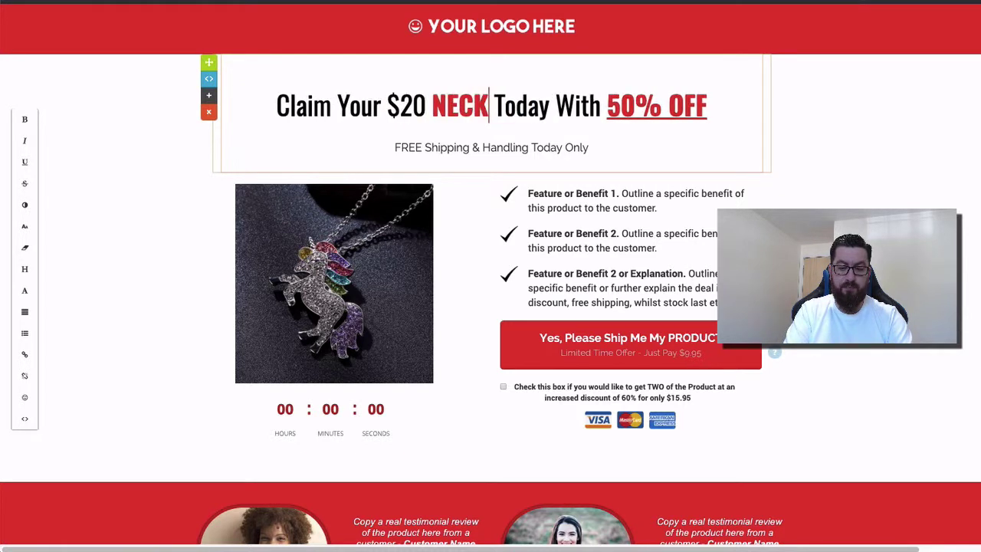
pyautogui.press('BackSpace')
pyautogui.press('BackSpace')
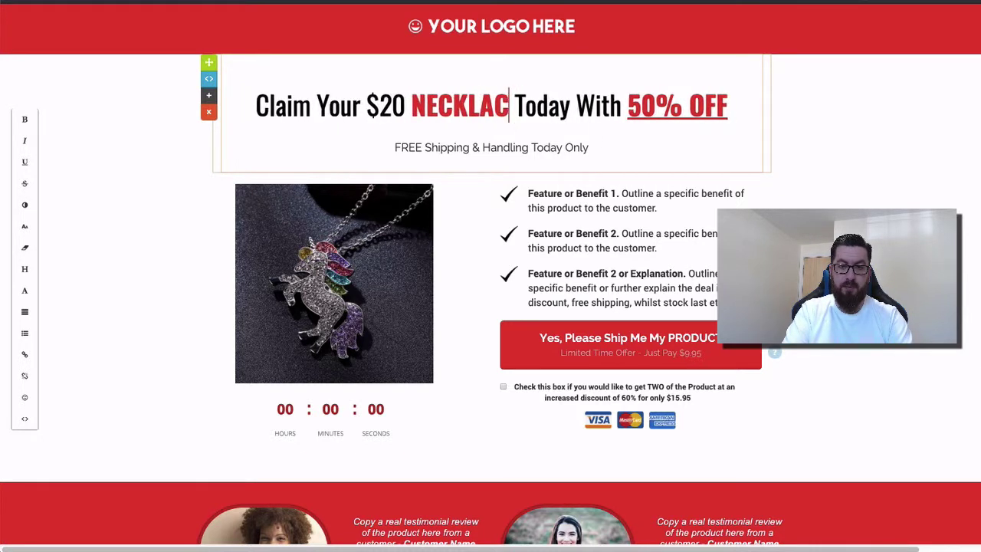
pyautogui.write('E')
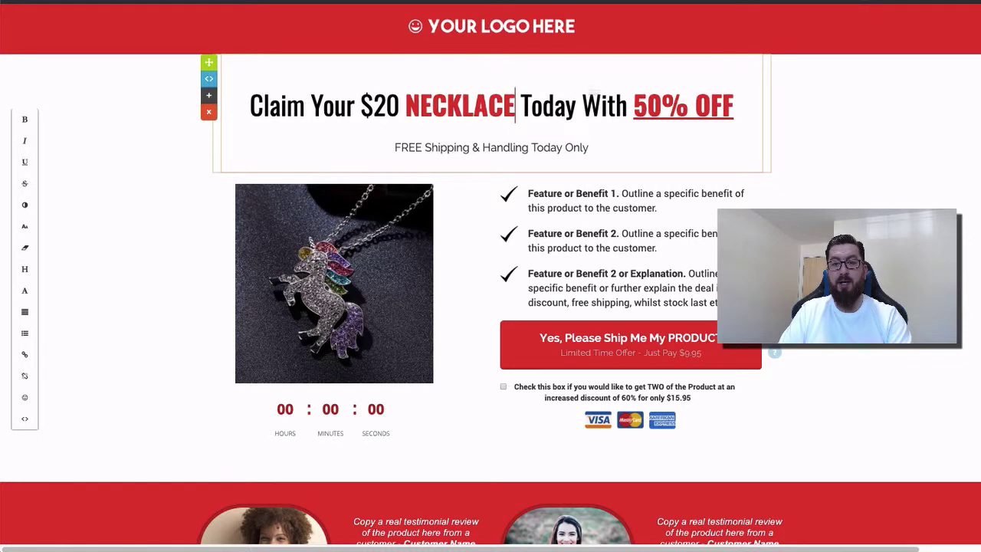
pyautogui.moveTo(649, 104); pyautogui.dragTo(639, 101)
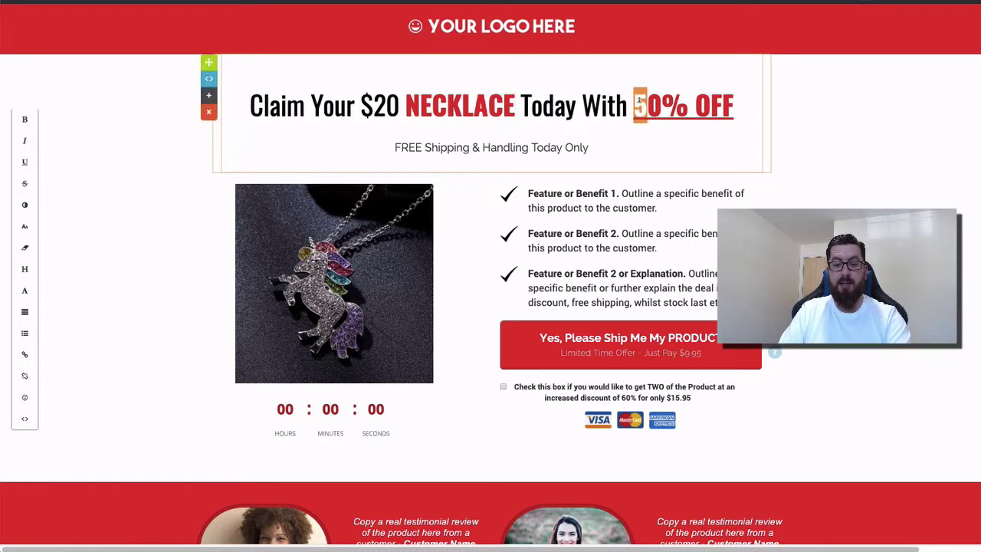
pyautogui.write('6')
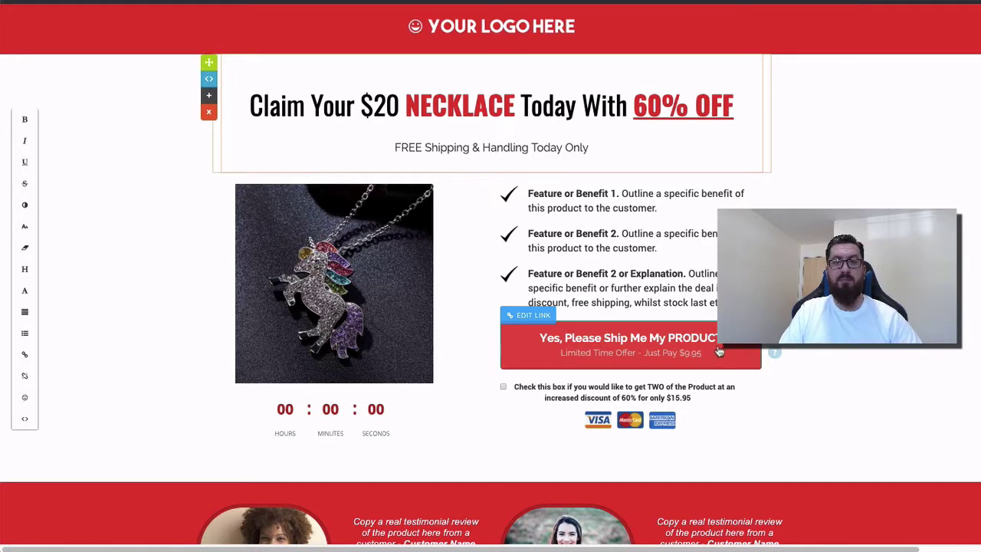
pyautogui.scroll(-1, 670, 373)
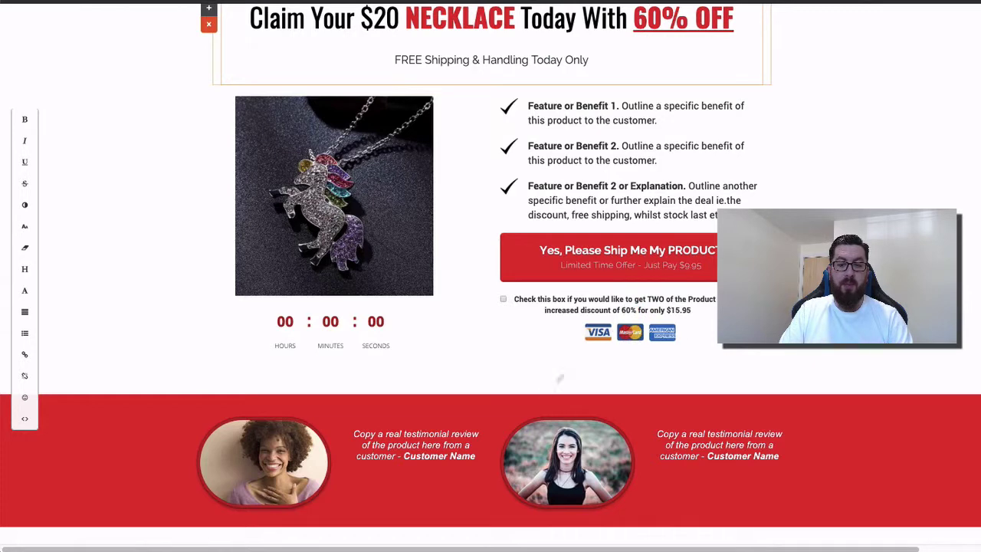
pyautogui.scroll(-2, 545, 390)
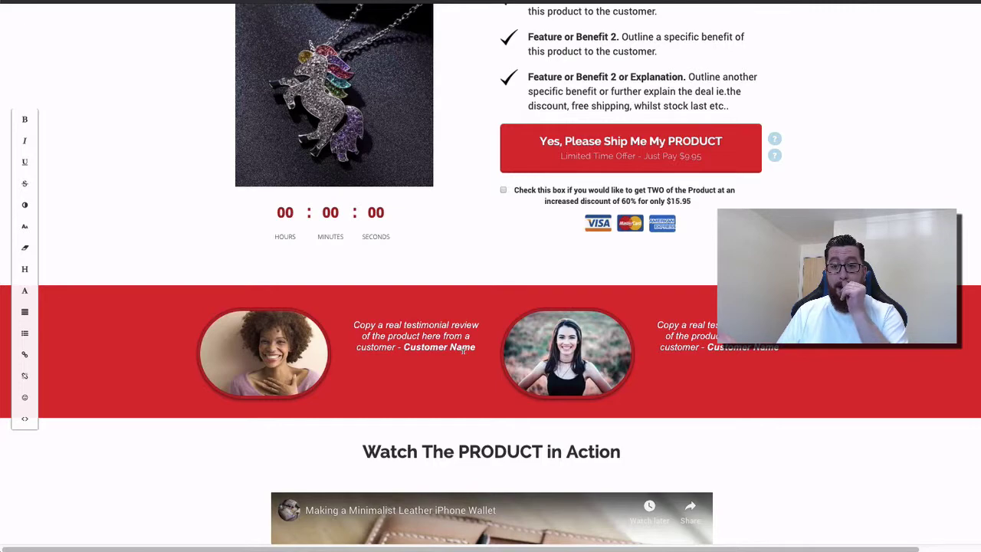
pyautogui.scroll(-4, 464, 349)
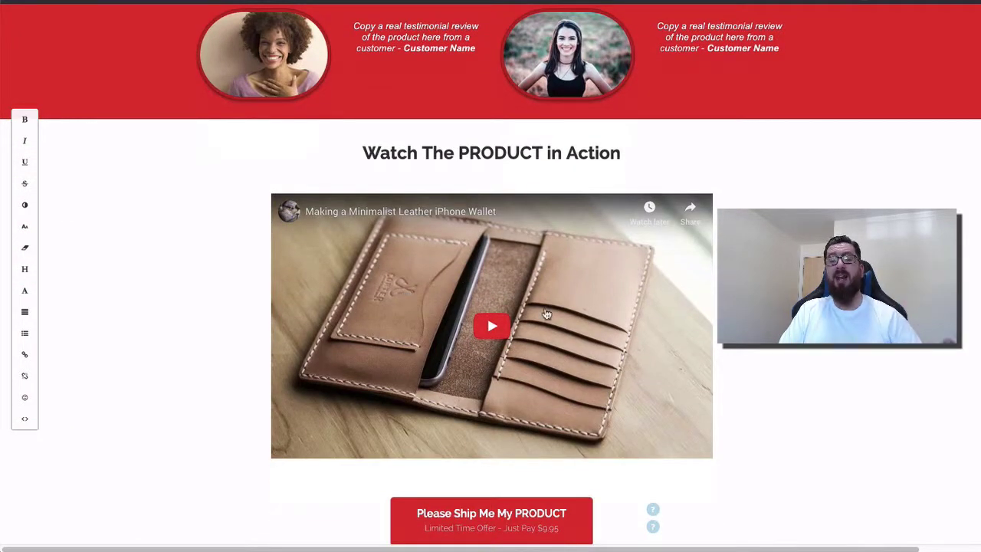
pyautogui.scroll(-3, 539, 306)
pyautogui.scroll(-2, 399, 429)
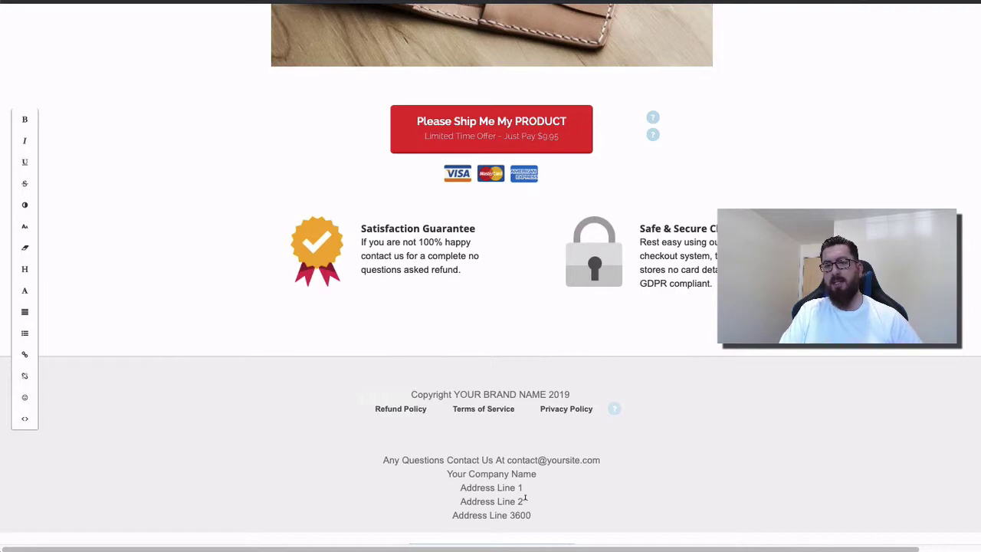
pyautogui.scroll(15, 525, 498)
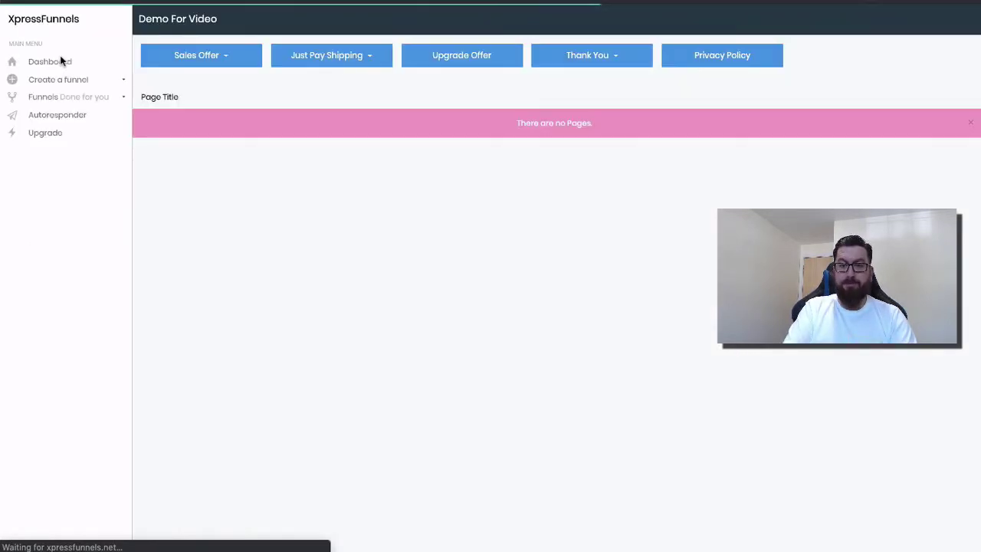
# - Scroll through the Upgrade Offer upsell page, then refresh back to the funnel overview
pyautogui.click(484, 64)
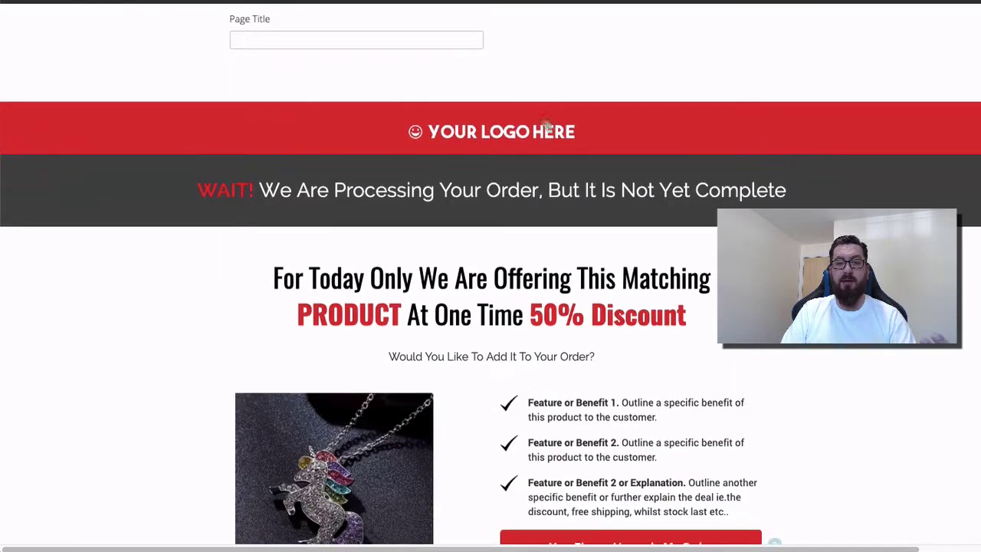
pyautogui.scroll(-2, 627, 276)
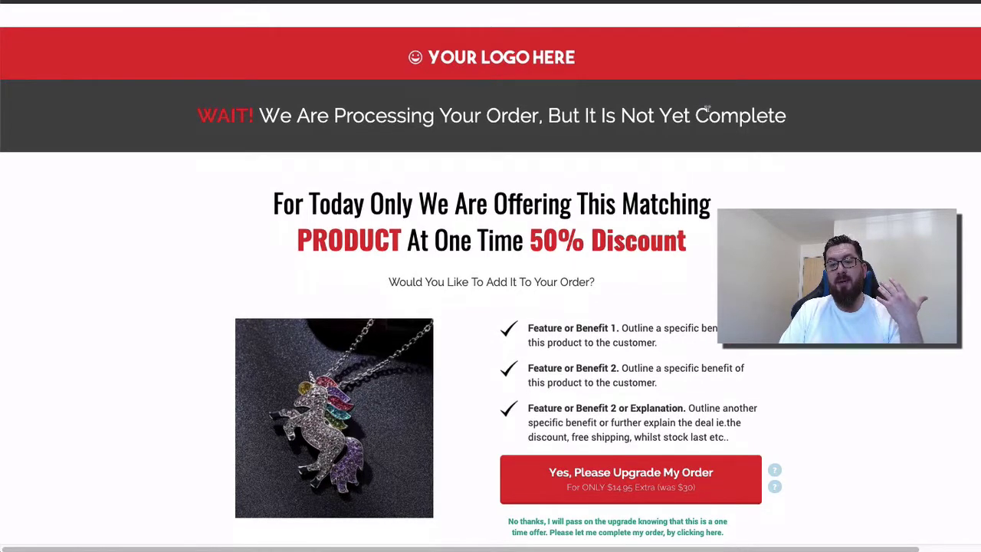
pyautogui.scroll(-2, 705, 111)
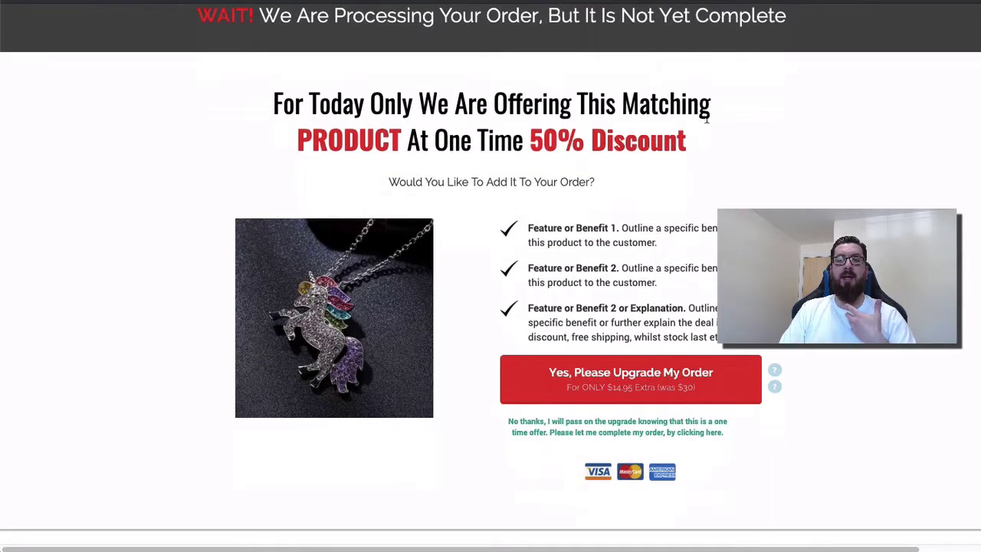
pyautogui.scroll(3, 705, 115)
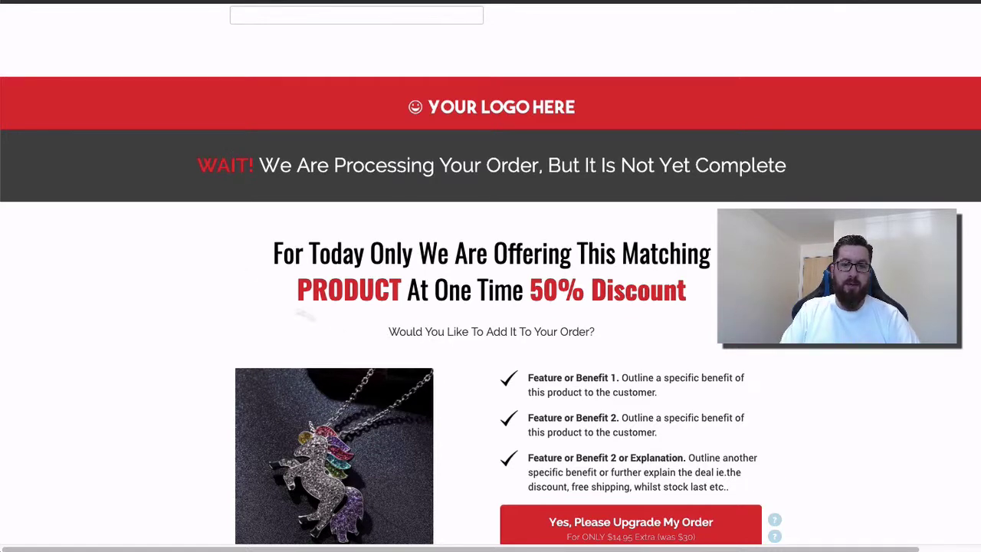
pyautogui.scroll(-2, 365, 316)
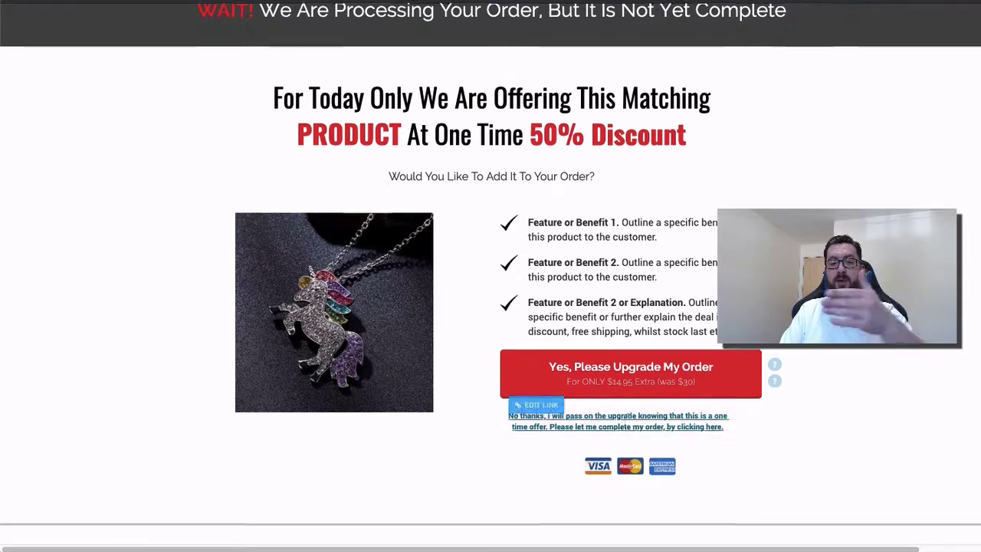
pyautogui.scroll(-3, 620, 429)
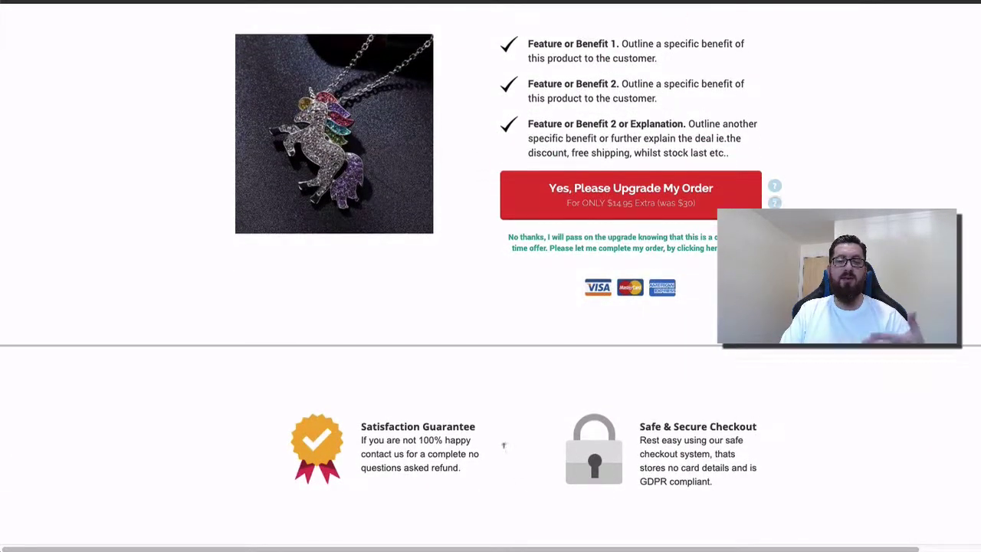
pyautogui.scroll(-5, 630, 382)
pyautogui.scroll(3, 465, 378)
pyautogui.scroll(5, 465, 379)
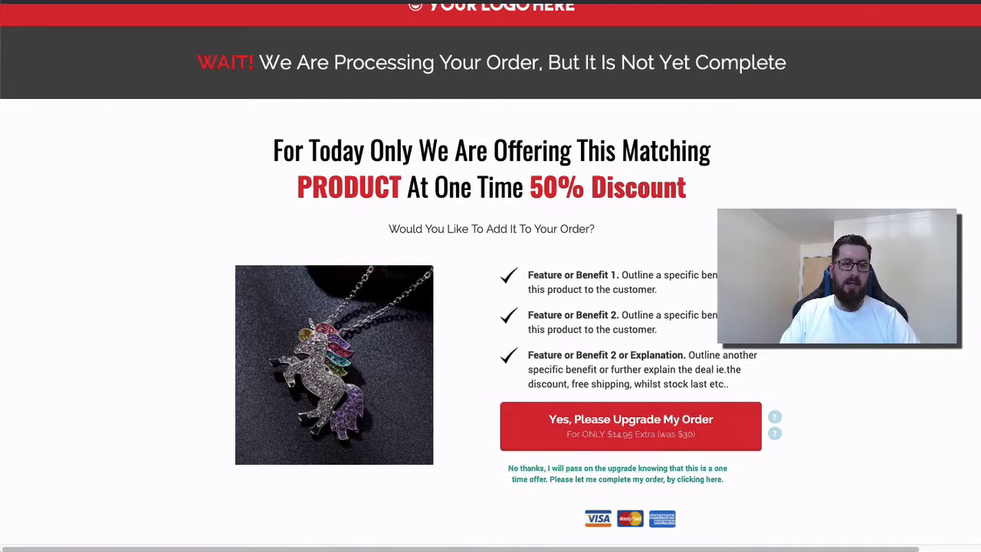
pyautogui.press('F5')
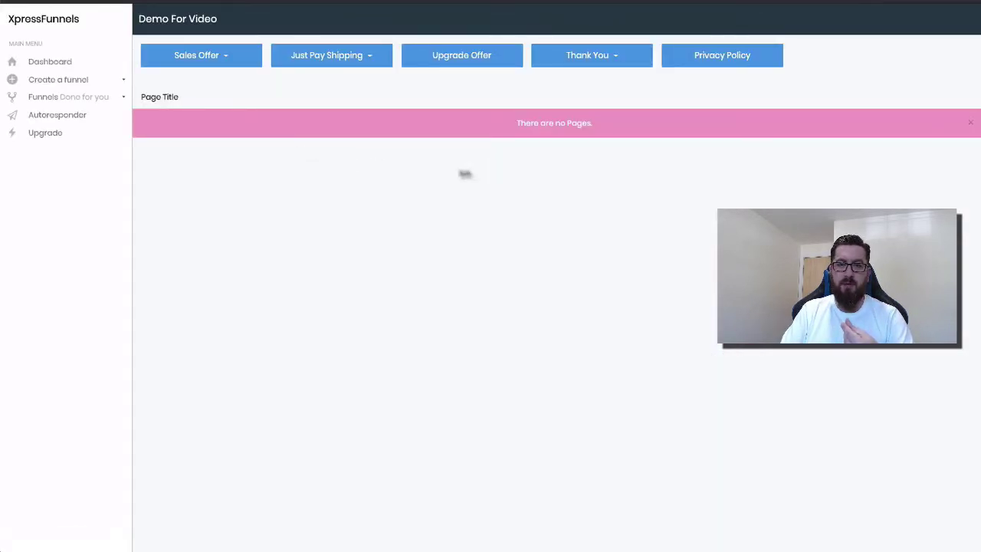
# - Choose the Thank You Page + Recommended Products variant and scroll through its recommended products
pyautogui.click(615, 62)
pyautogui.click(621, 105)
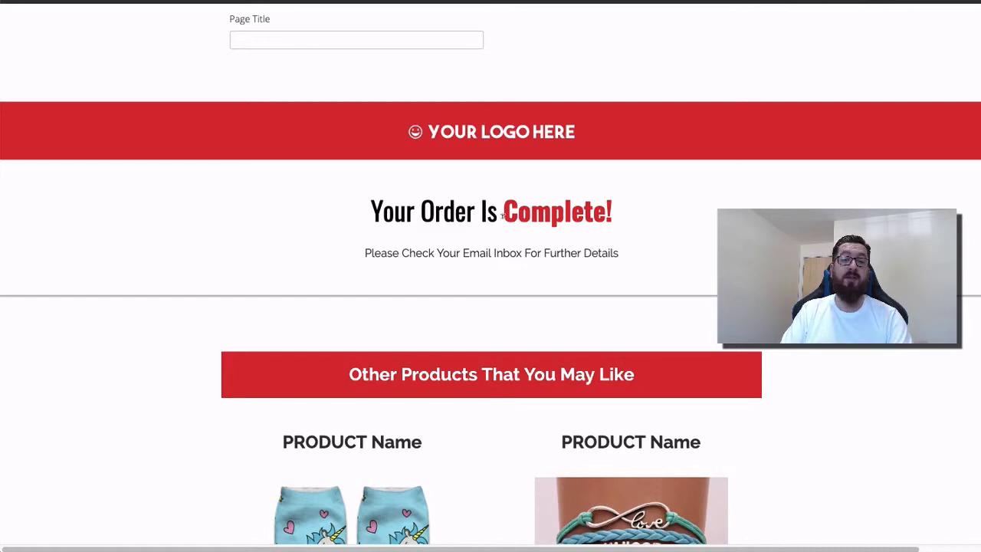
pyautogui.scroll(-2, 502, 216)
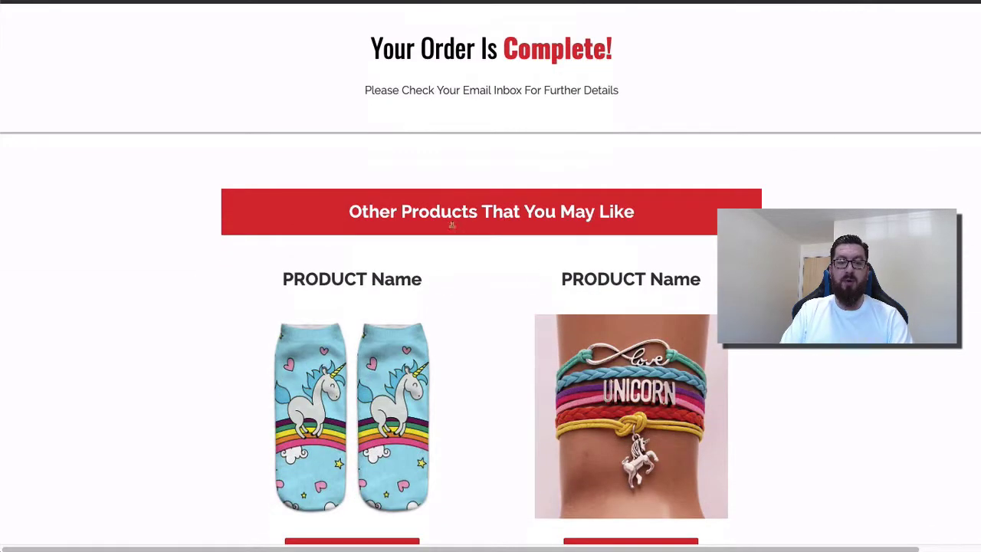
pyautogui.scroll(-2, 451, 223)
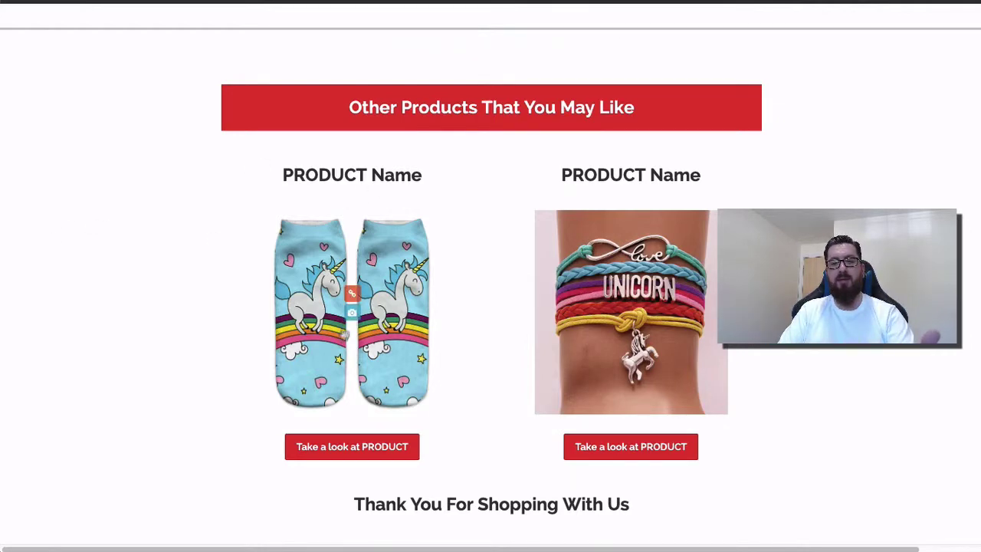
pyautogui.scroll(3, 707, 306)
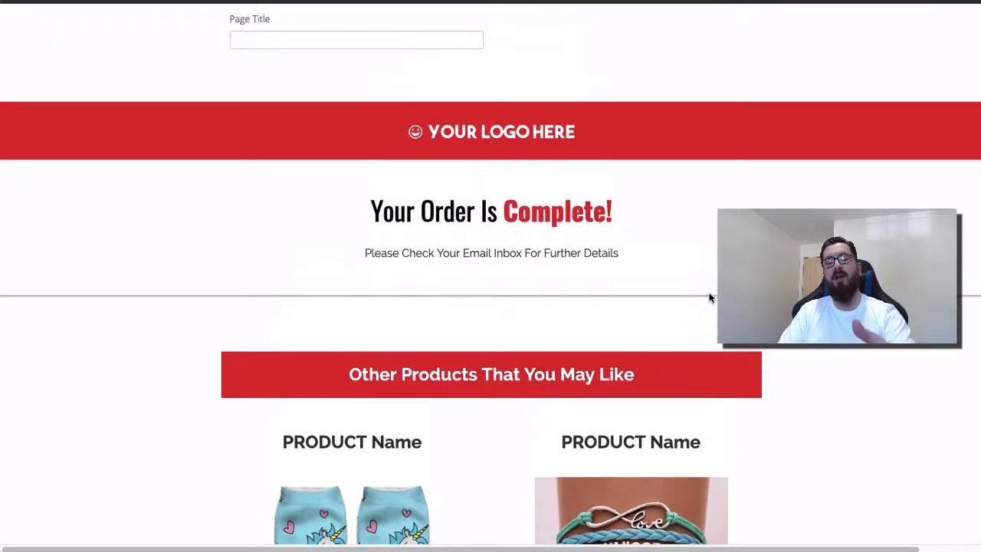
pyautogui.scroll(-2, 707, 291)
pyautogui.scroll(-1, 709, 295)
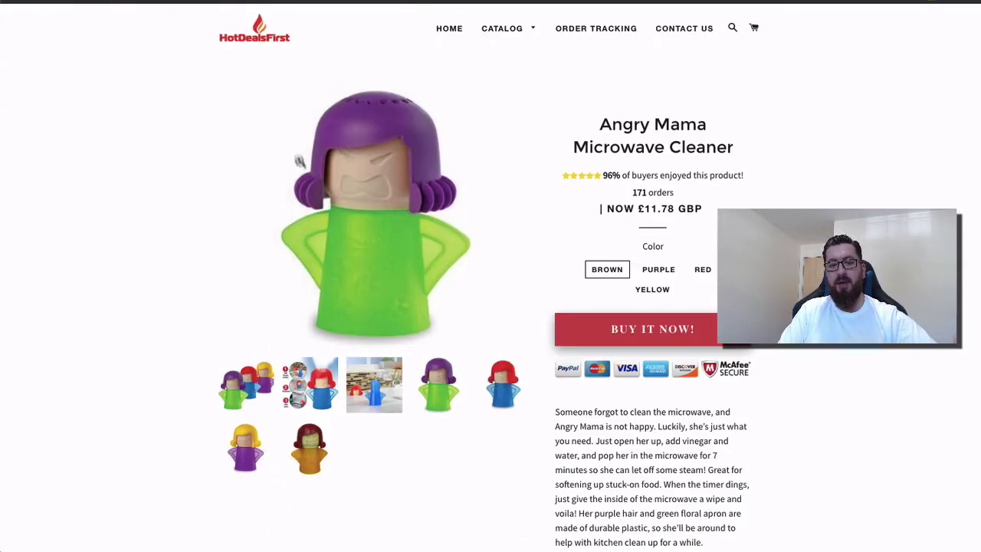
pyautogui.scroll(-10, 306, 184)
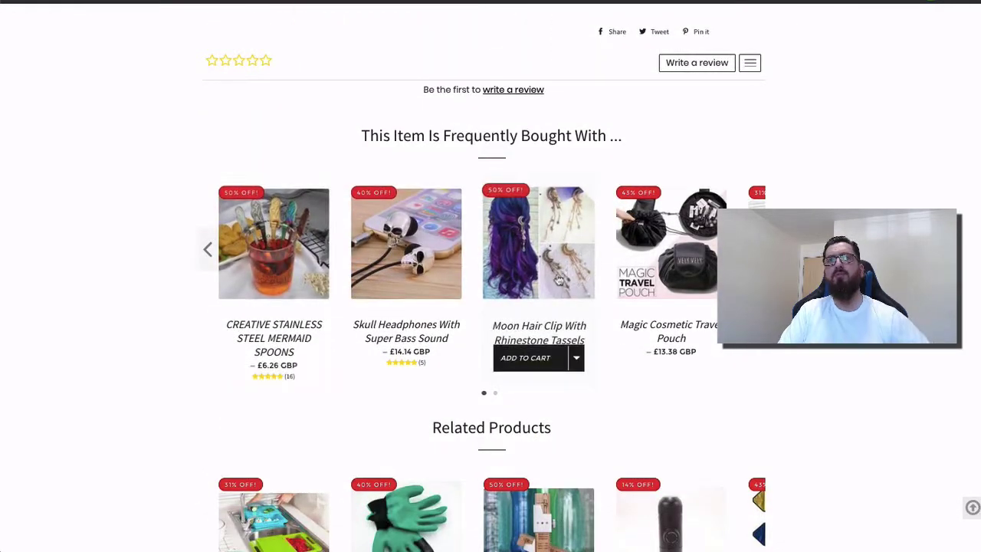
# - Scroll to the top of the Angry Mama Microwave Cleaner page, priced £11.78 GBP with 171 orders
pyautogui.scroll(6, 557, 280)
pyautogui.scroll(2, 560, 272)
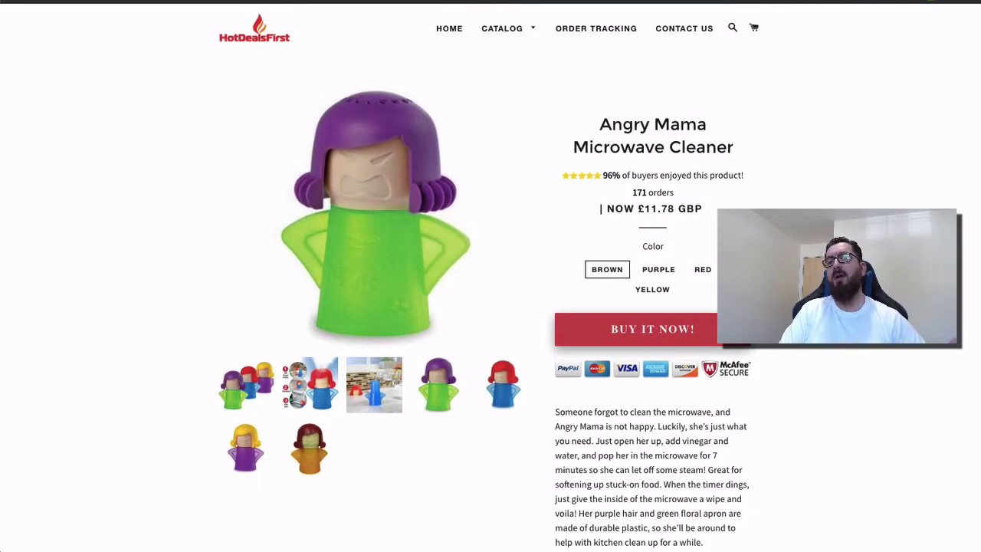